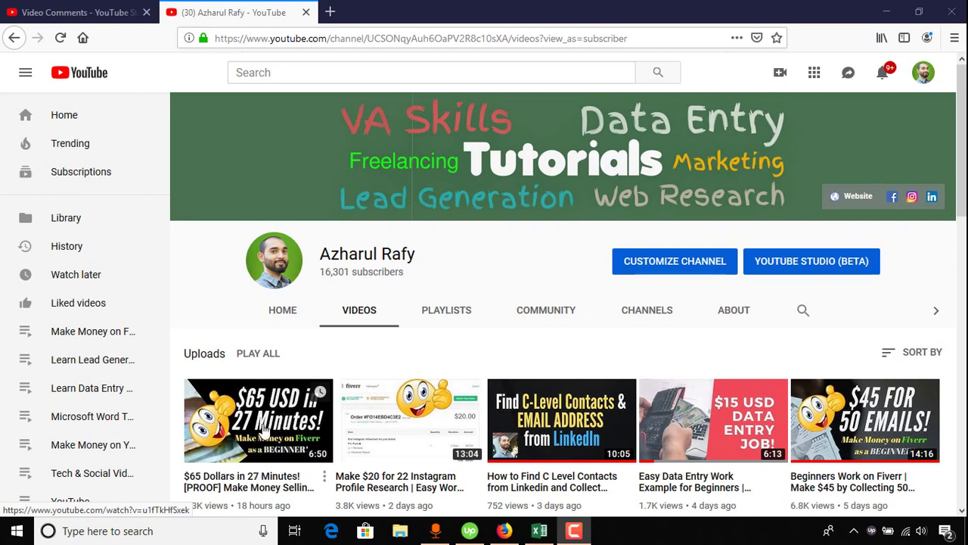
- Read the Studio comments about collecting emails, then bring up the Cryptocurrency Leads workbook
click(46, 11)
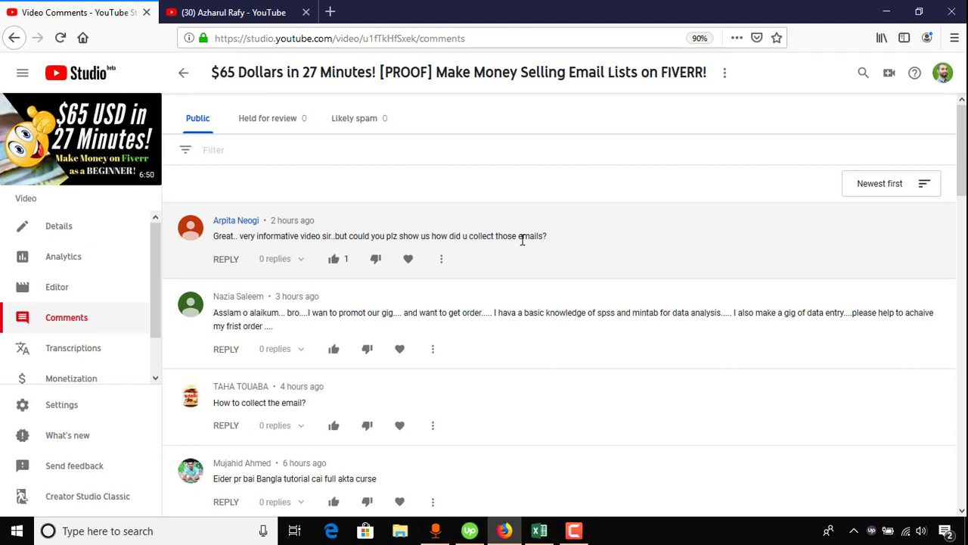
scroll(529, 351, down, 2)
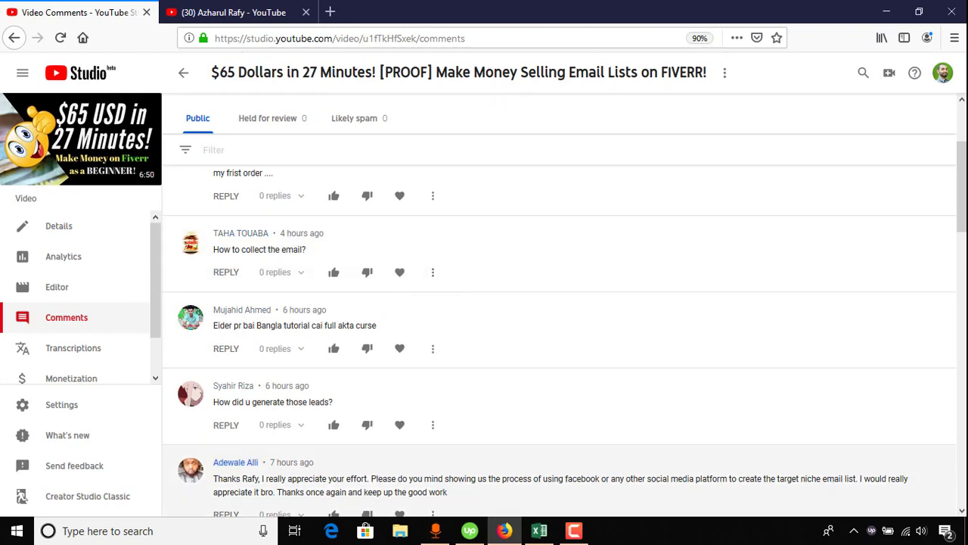
click(539, 530)
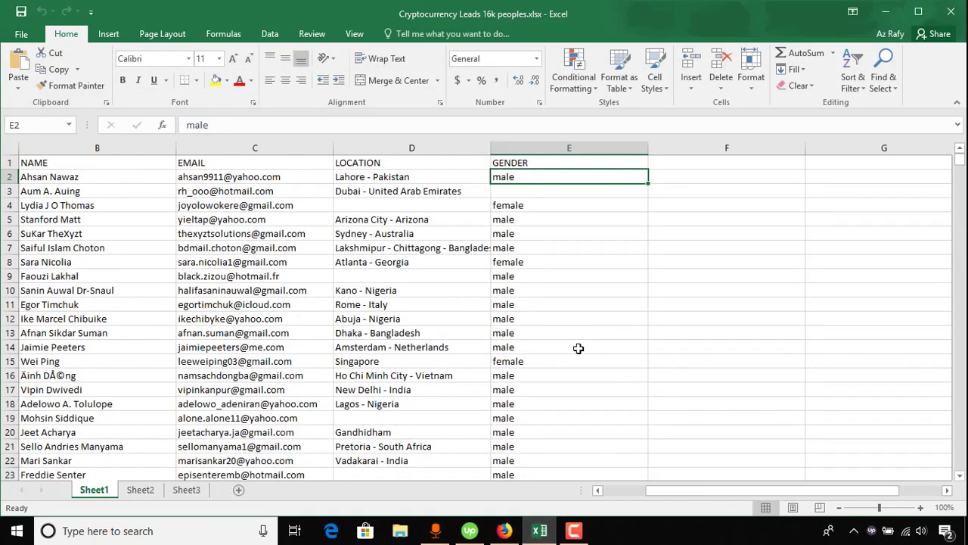
- Minimise the leads workbook and start a fresh browser tab for Facebook
click(888, 19)
click(336, 13)
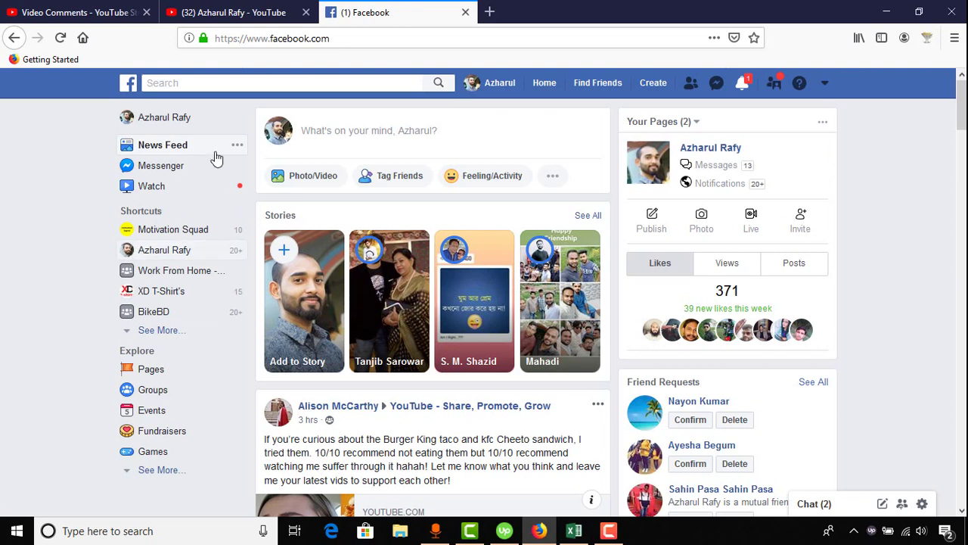
- Search Facebook for 'make money online' and look over the results
click(363, 80)
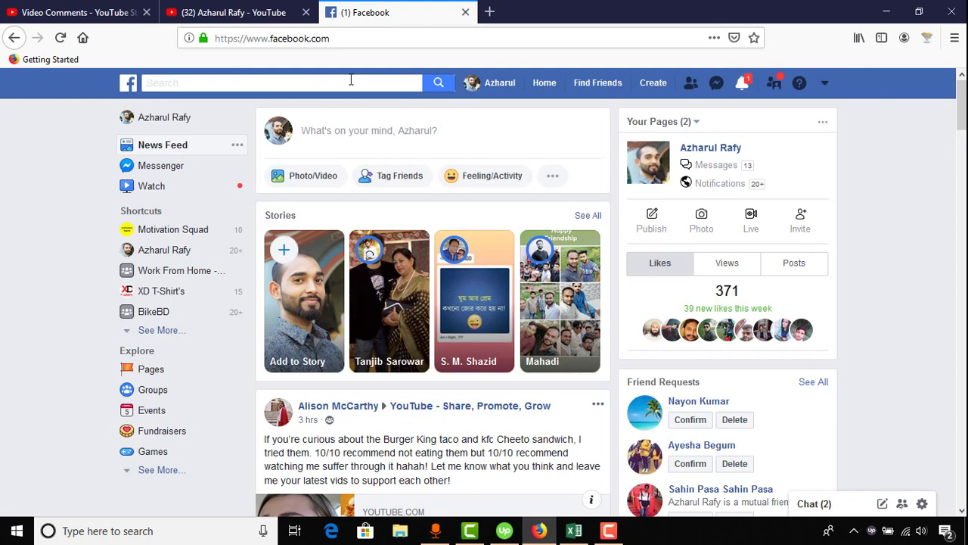
text(make money onl)
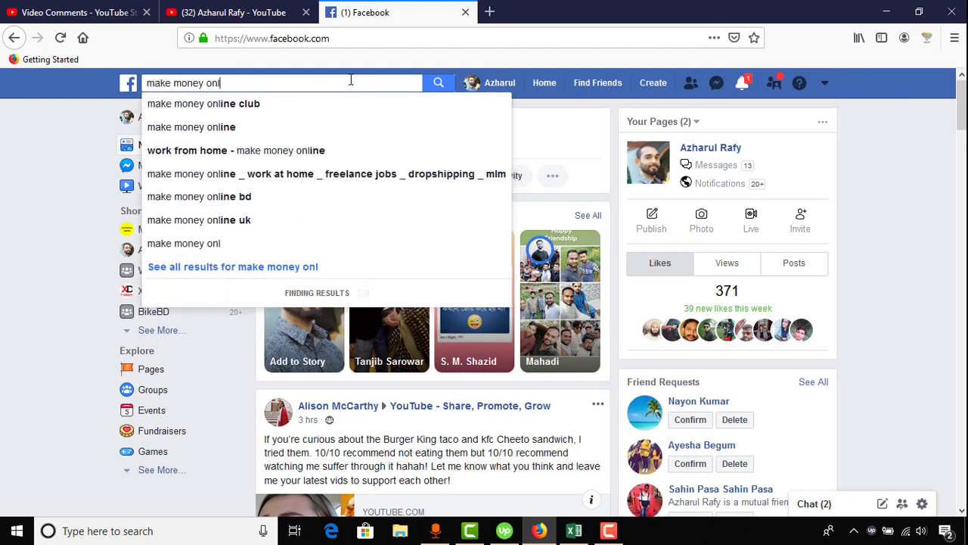
text(ine)
key(Return)
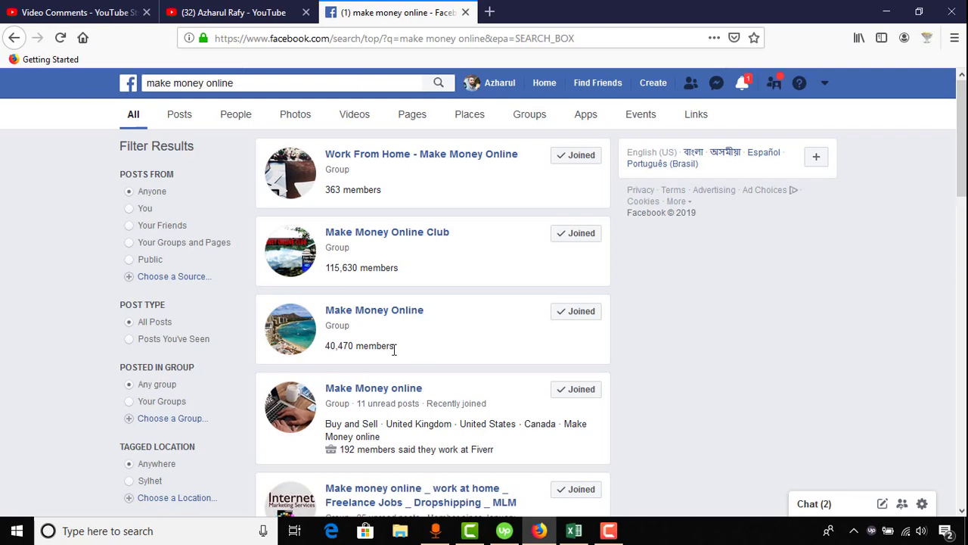
scroll(433, 325, down, 1)
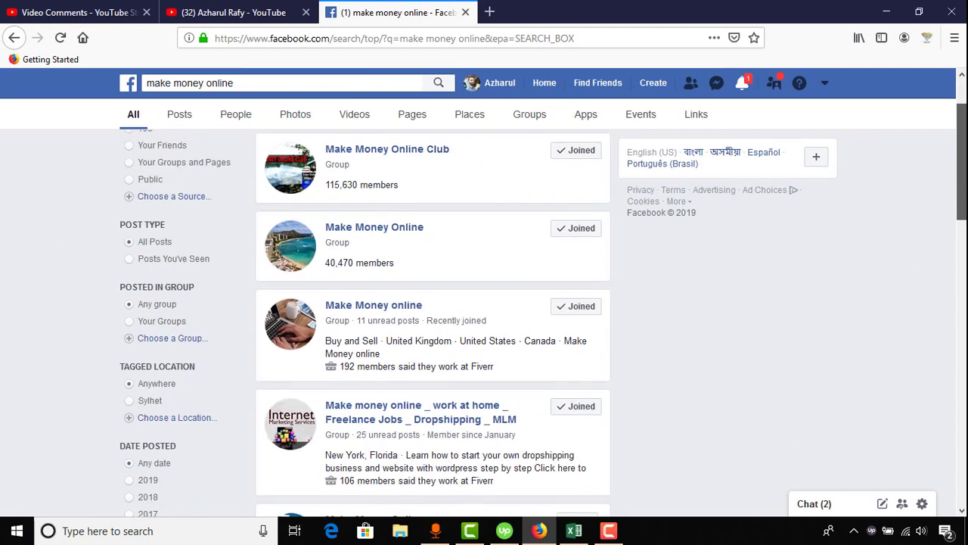
scroll(433, 326, up, 1)
scroll(370, 303, down, 5)
scroll(370, 303, up, 5)
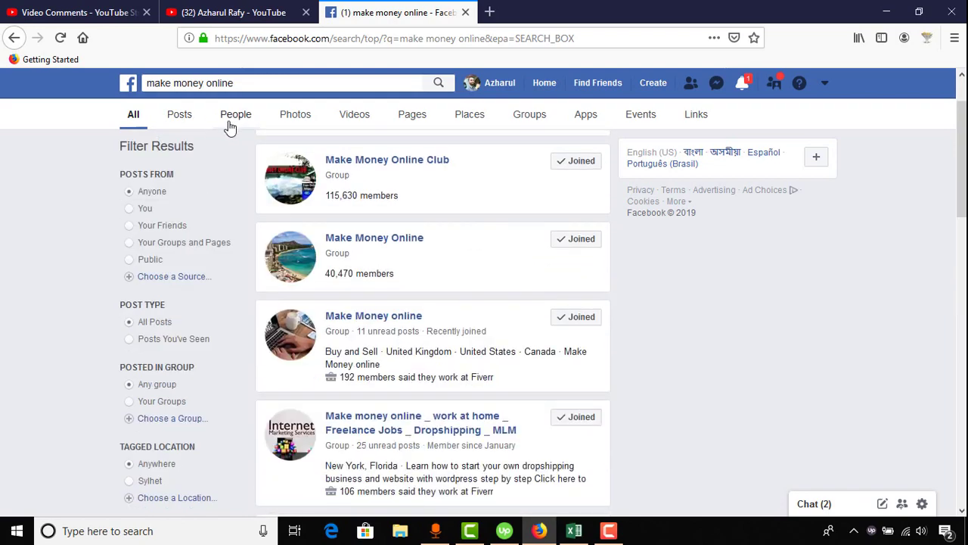
drag(962, 159, 962, 397)
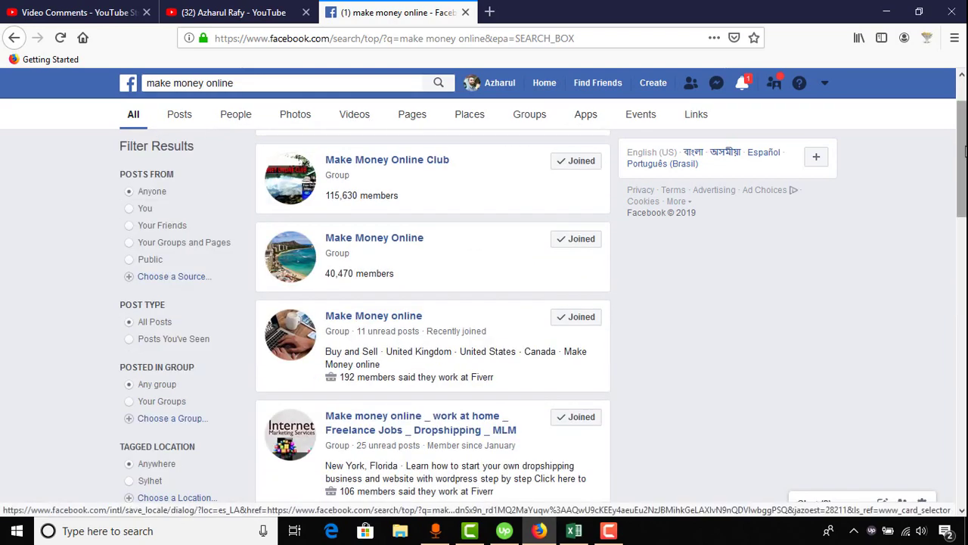
scroll(443, 309, down, 1)
scroll(444, 309, up, 1)
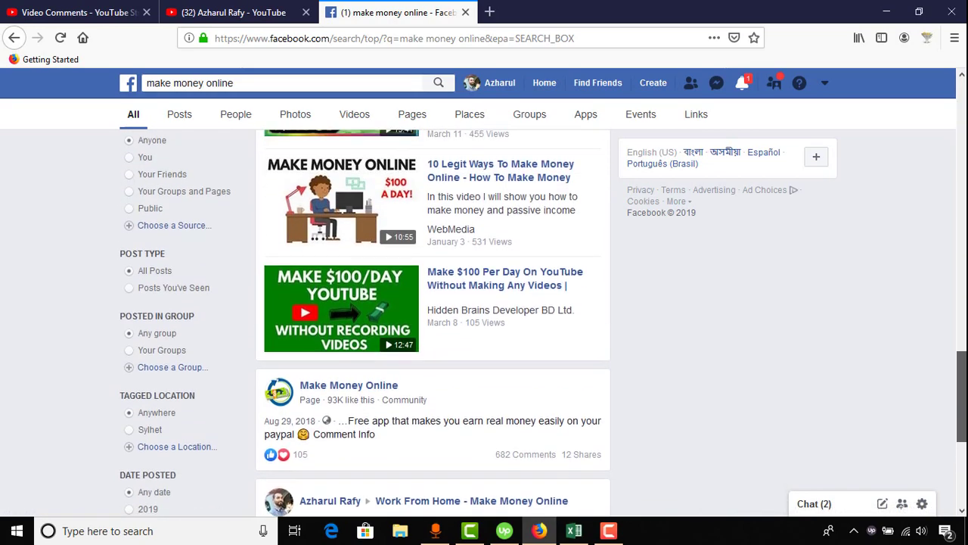
scroll(444, 309, up, 2)
scroll(470, 314, up, 4)
scroll(470, 314, up, 6)
scroll(341, 322, up, 2)
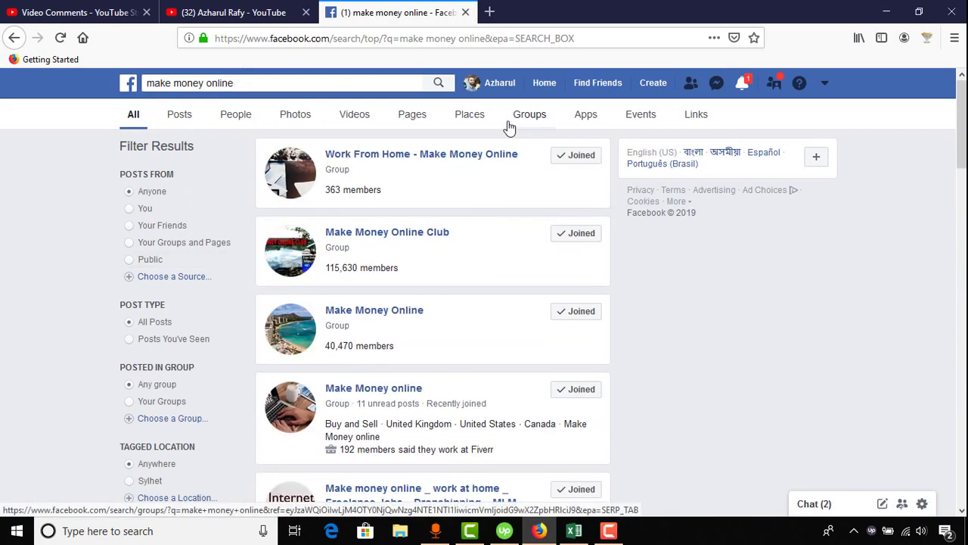
- Filter the 'make money online' results to Groups and review which are joined, unjoined or pending
click(533, 123)
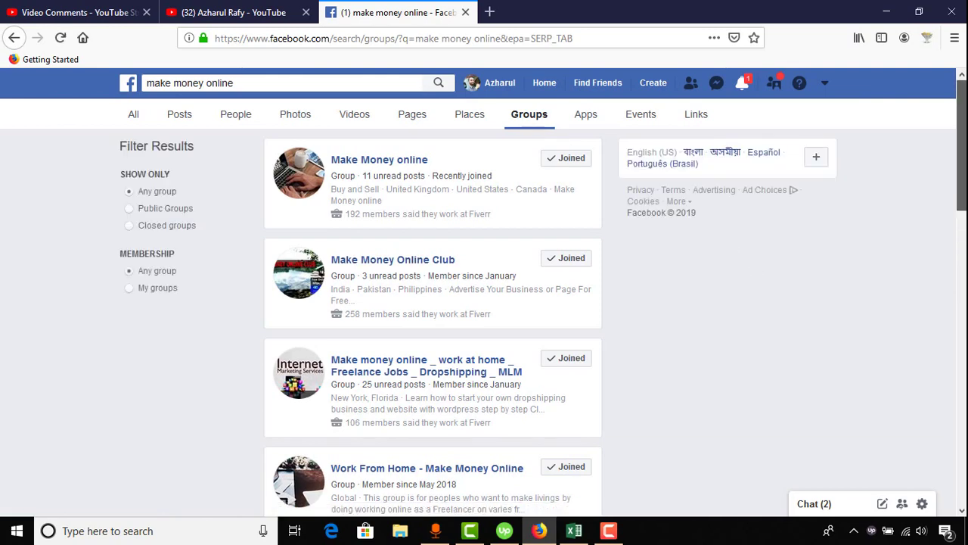
scroll(433, 326, down, 2)
scroll(433, 325, down, 2)
scroll(433, 325, down, 2)
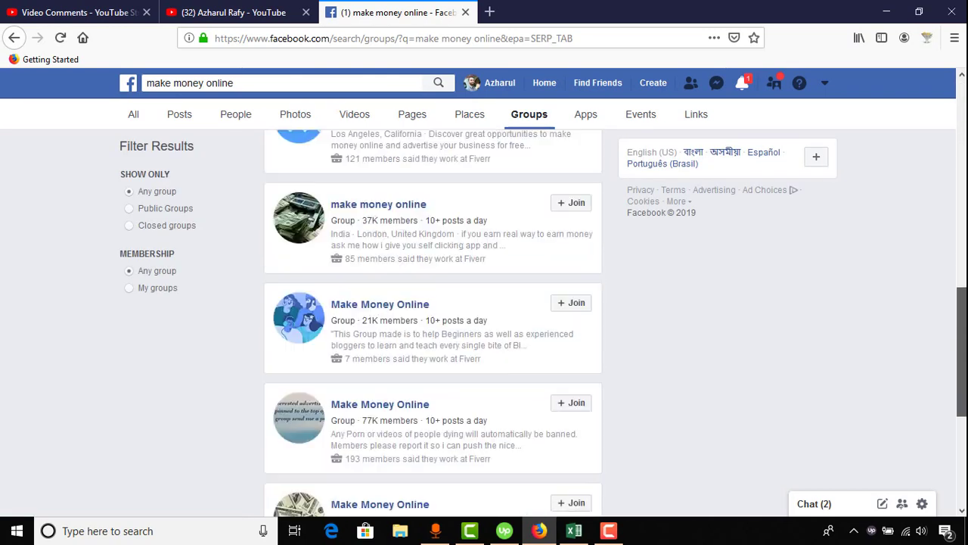
scroll(432, 325, down, 2)
scroll(912, 356, down, 5)
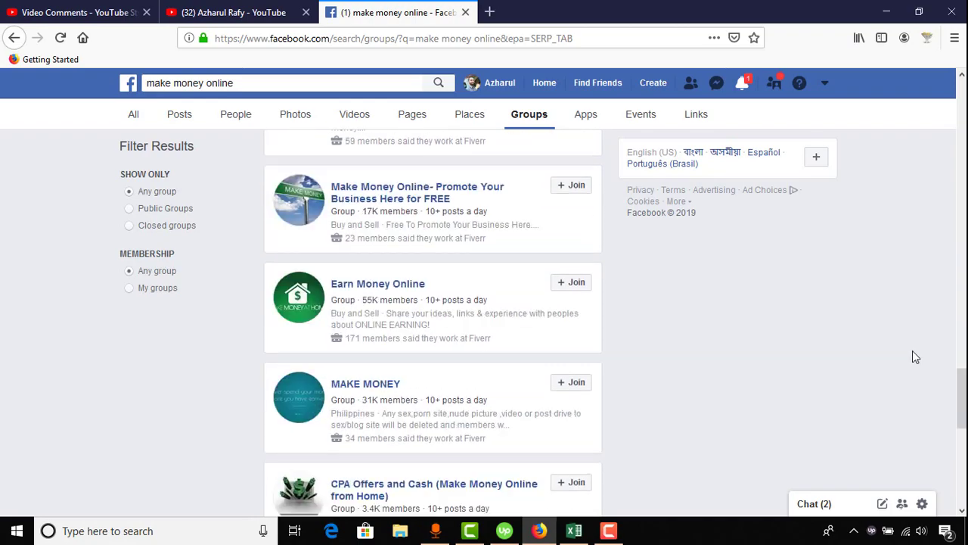
scroll(912, 350, down, 5)
scroll(912, 349, down, 5)
scroll(902, 356, down, 5)
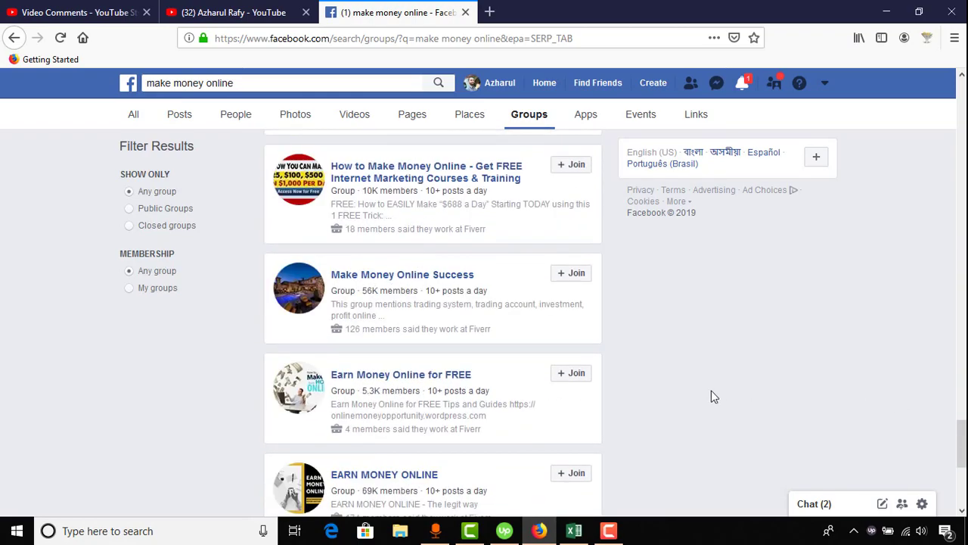
scroll(711, 390, down, 5)
scroll(668, 438, up, 5)
scroll(685, 426, up, 5)
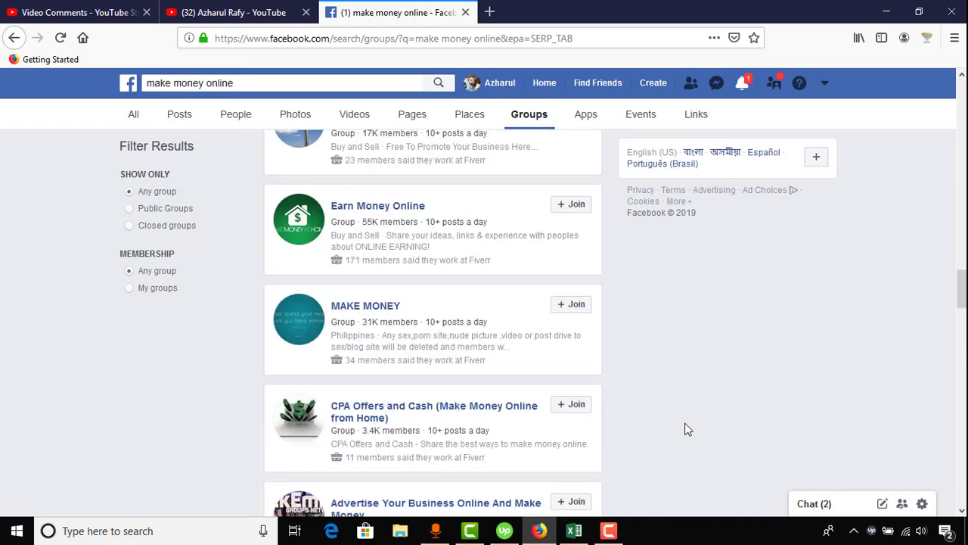
scroll(686, 428, up, 5)
scroll(686, 428, up, 5)
scroll(686, 428, up, 5)
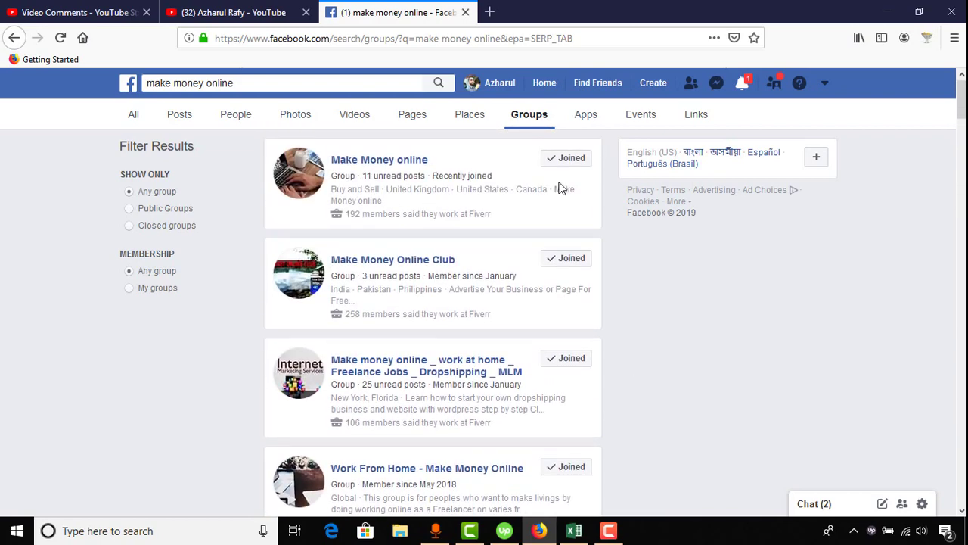
scroll(628, 306, down, 1)
scroll(628, 307, down, 3)
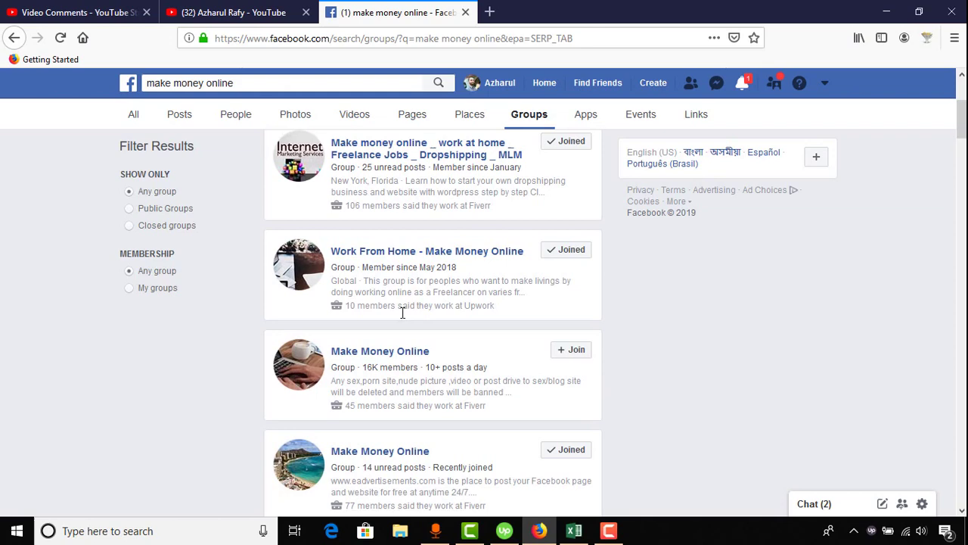
scroll(610, 305, down, 4)
scroll(609, 305, up, 3)
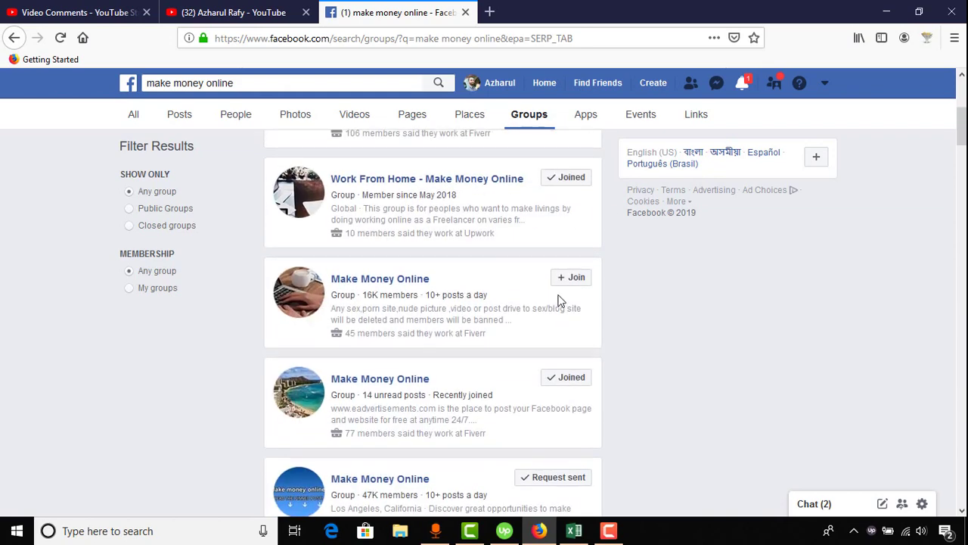
mouse_move(572, 349)
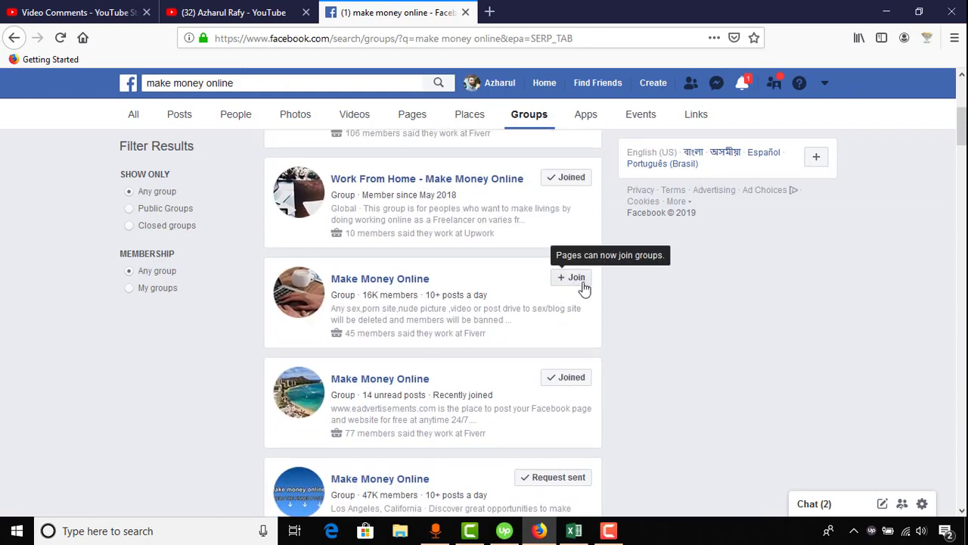
scroll(599, 454, up, 3)
scroll(618, 402, down, 1)
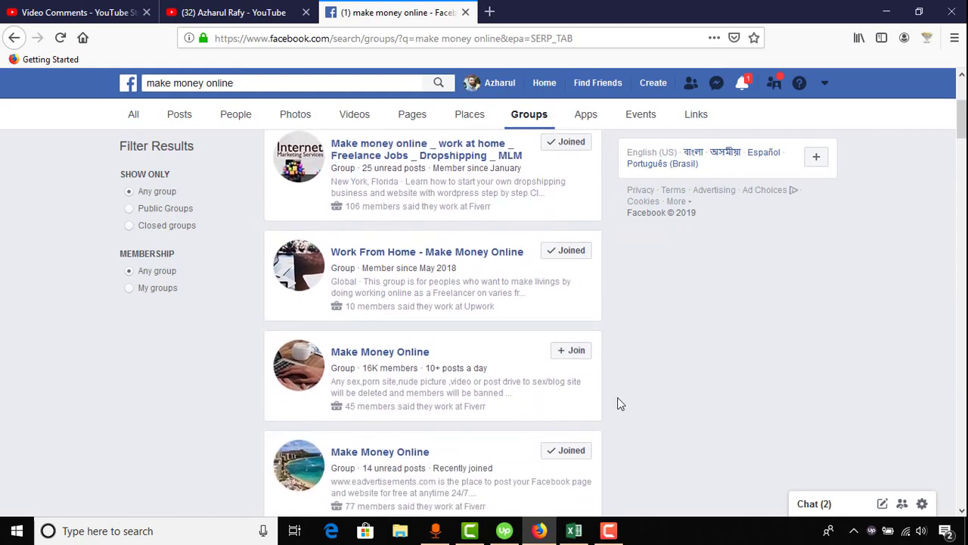
scroll(643, 399, up, 2)
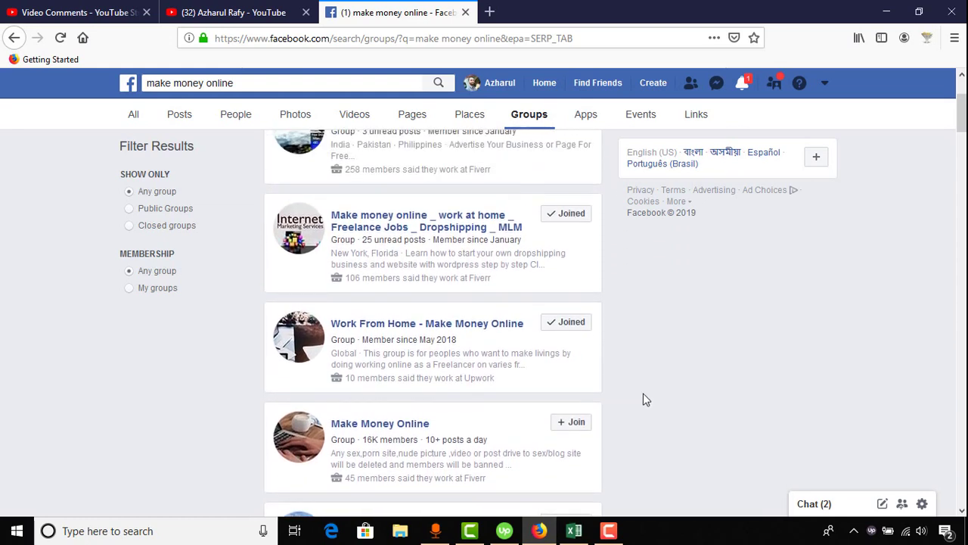
scroll(643, 399, up, 2)
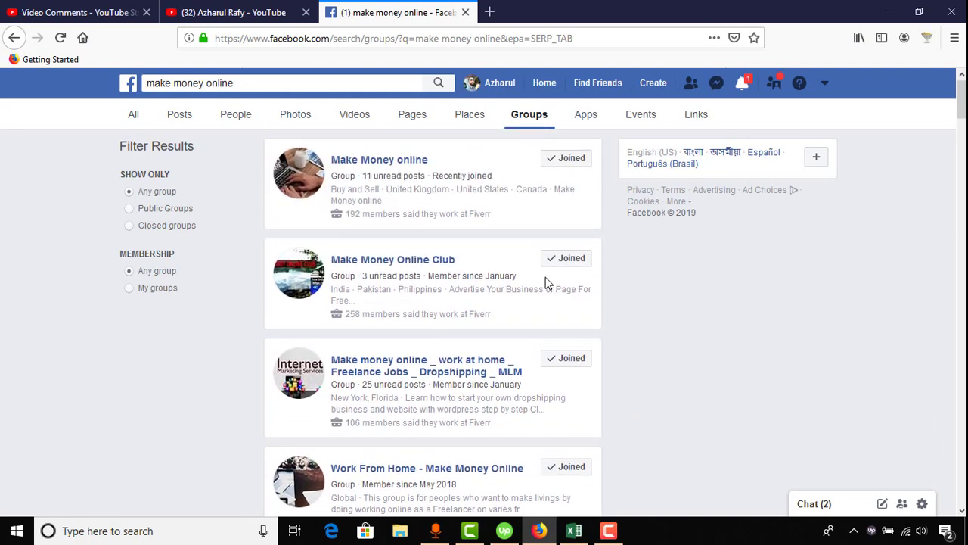
- Open the Make Money Online Club group in a new tab and switch to it
right_click(399, 262)
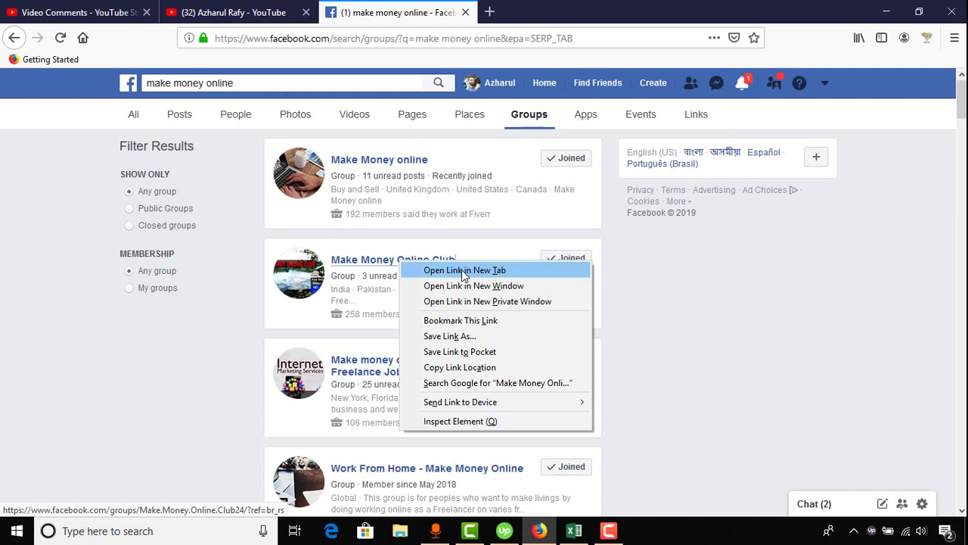
click(464, 270)
click(546, 12)
click(393, 12)
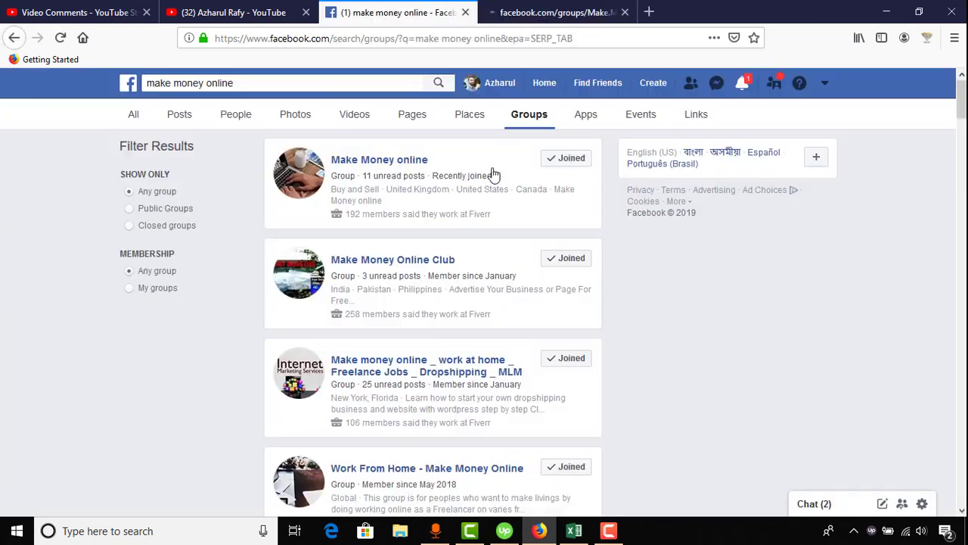
key(ctrl+Tab)
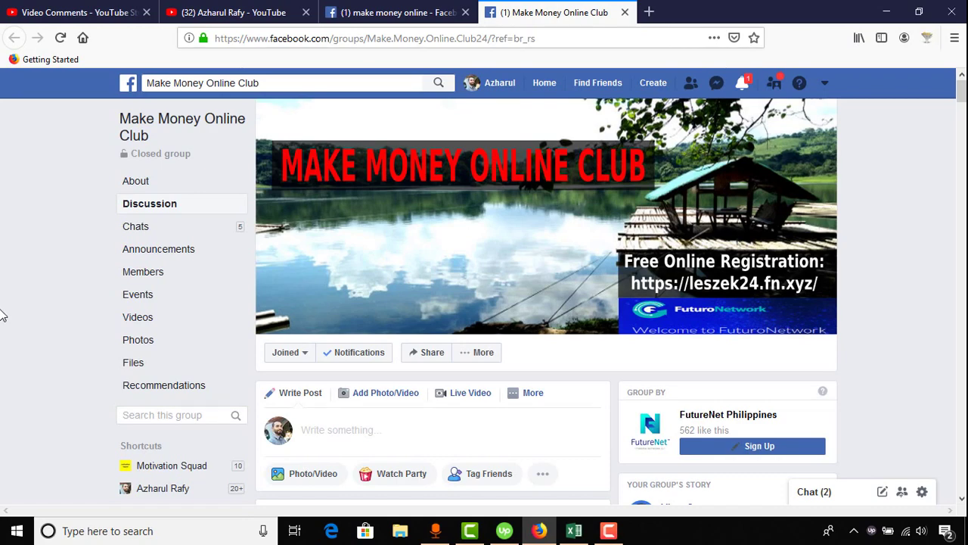
- Browse the group feed, expanding the DOGE coin post to read it in full
scroll(2, 315, down, 3)
scroll(4, 315, down, 4)
scroll(8, 313, down, 4)
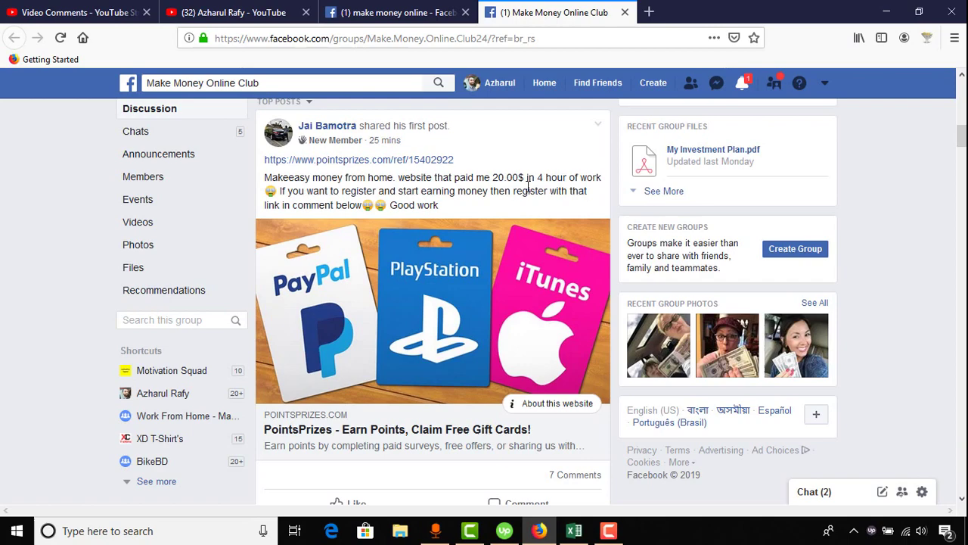
scroll(231, 305, down, 4)
scroll(220, 305, down, 4)
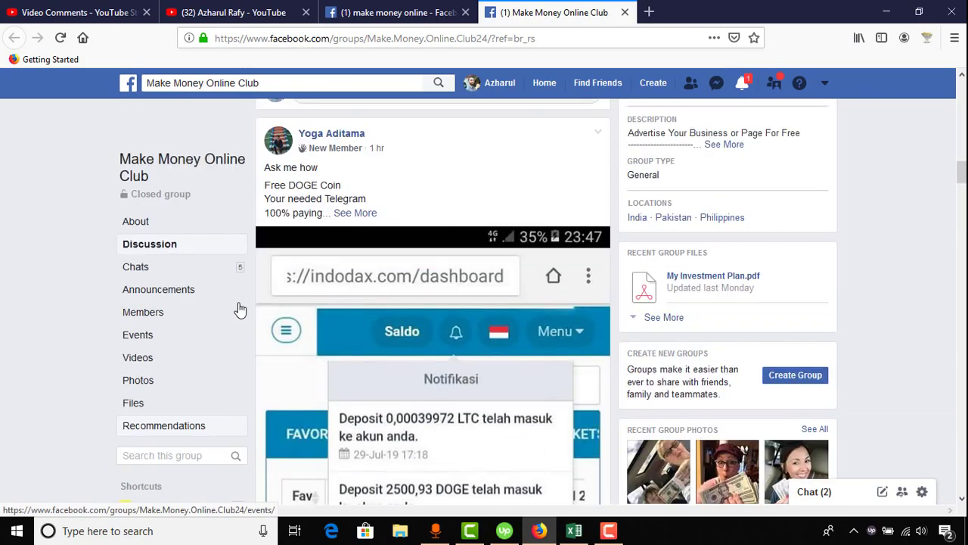
scroll(239, 308, up, 2)
click(353, 286)
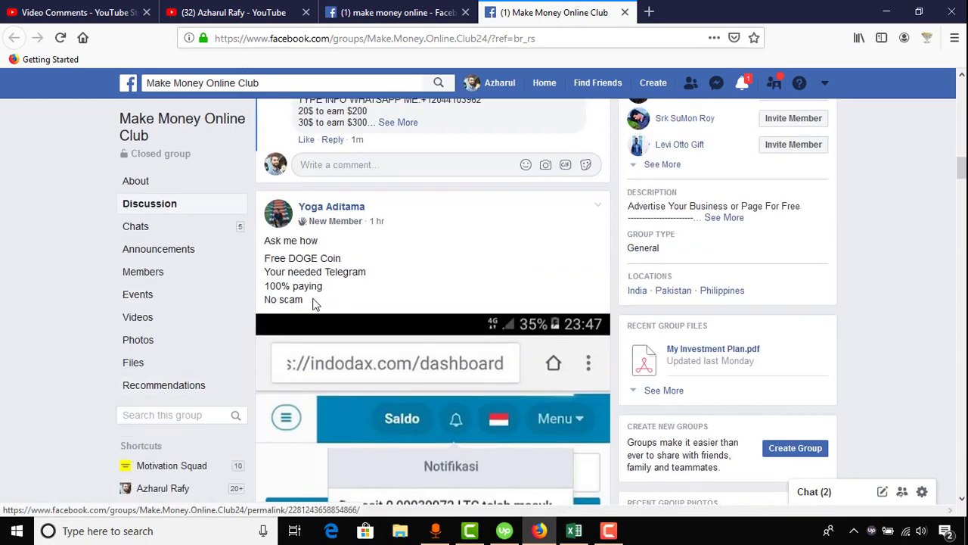
scroll(401, 333, down, 4)
scroll(416, 295, down, 5)
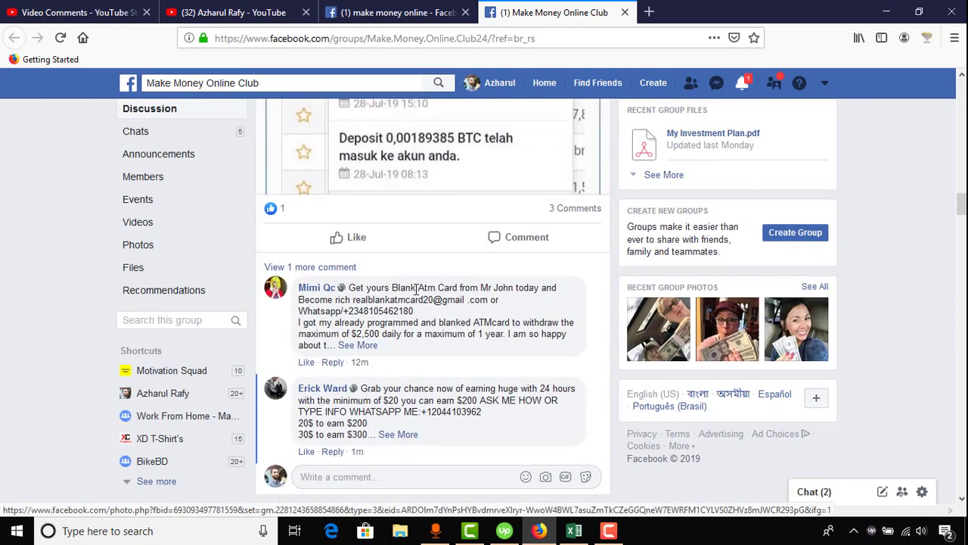
scroll(457, 295, down, 4)
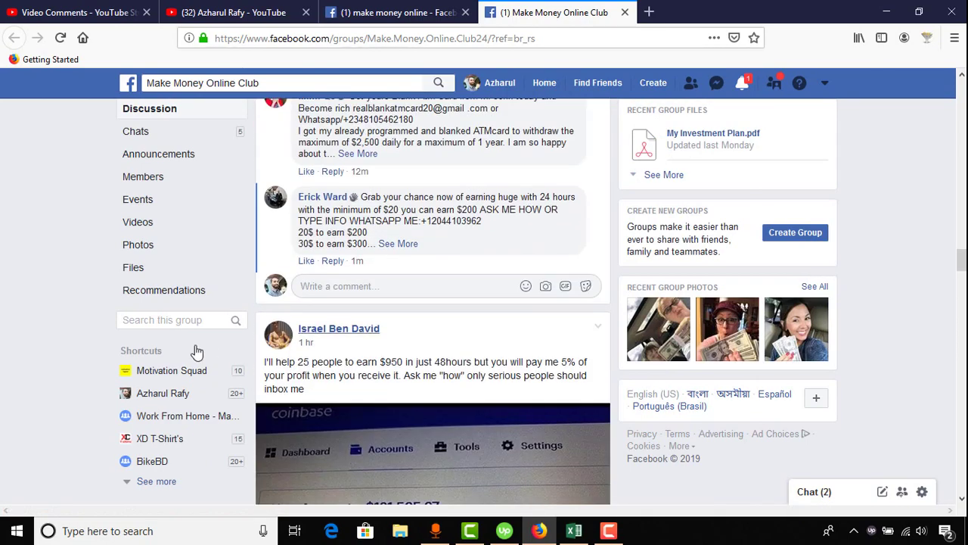
scroll(227, 363, down, 4)
scroll(280, 318, up, 3)
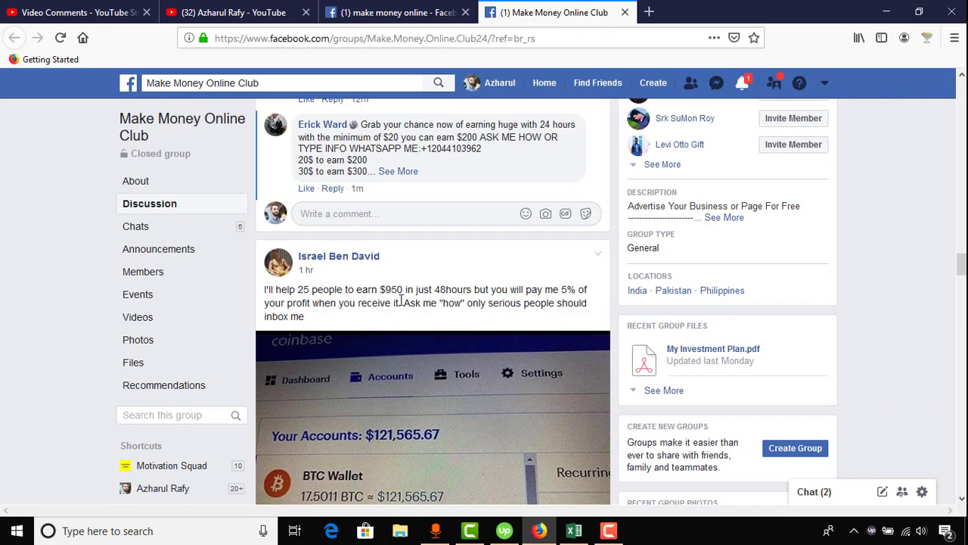
scroll(5, 356, up, 4)
scroll(4, 356, down, 4)
scroll(4, 356, up, 4)
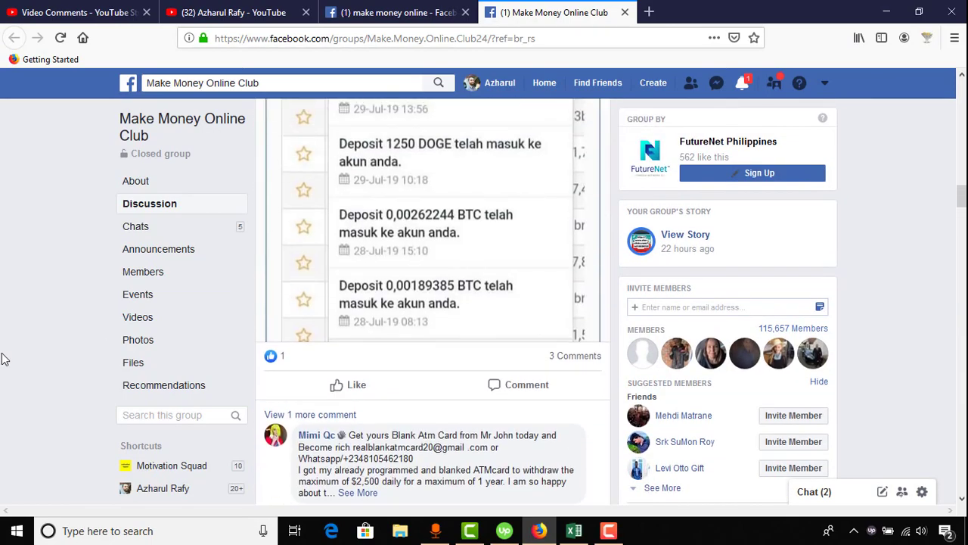
scroll(3, 358, down, 3)
scroll(4, 359, up, 5)
scroll(3, 359, up, 5)
scroll(3, 359, up, 3)
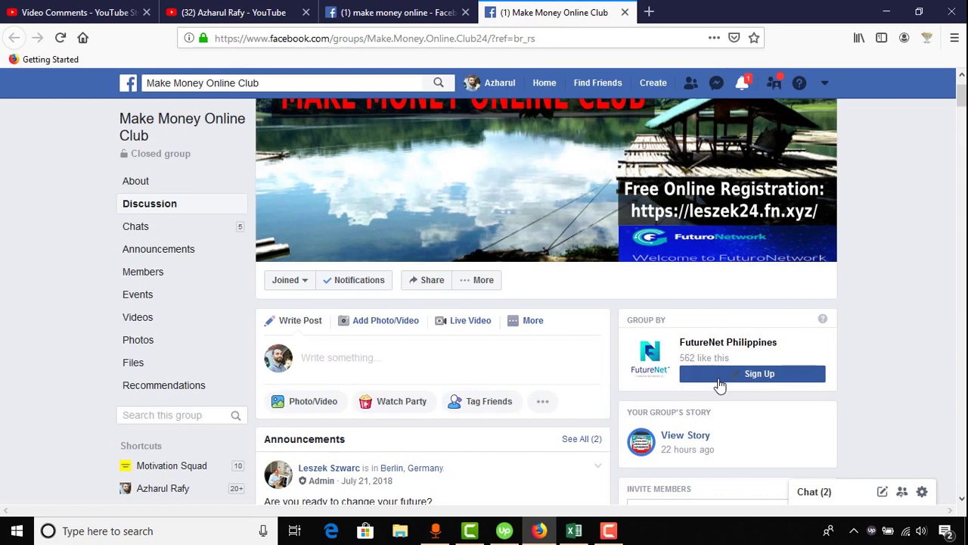
scroll(348, 344, down, 3)
scroll(347, 344, down, 2)
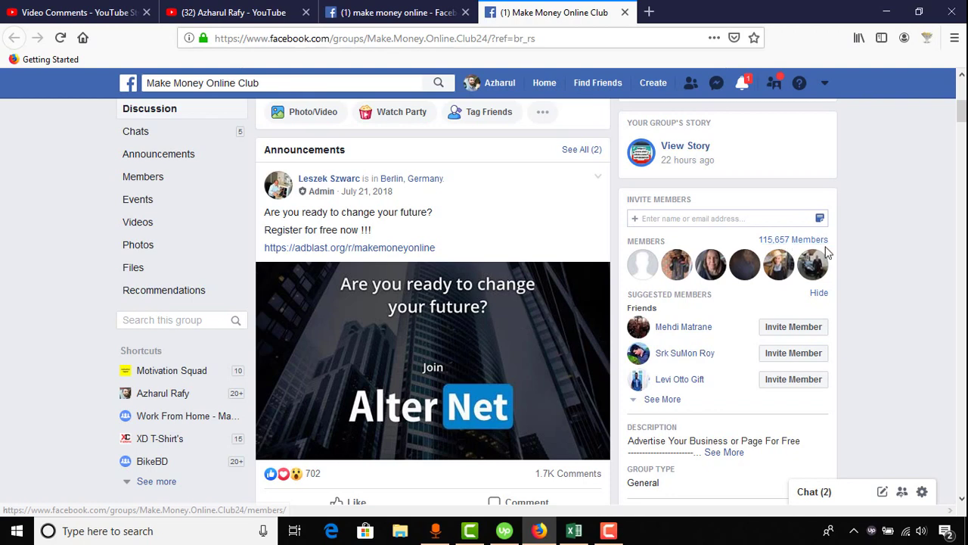
scroll(8, 370, up, 3)
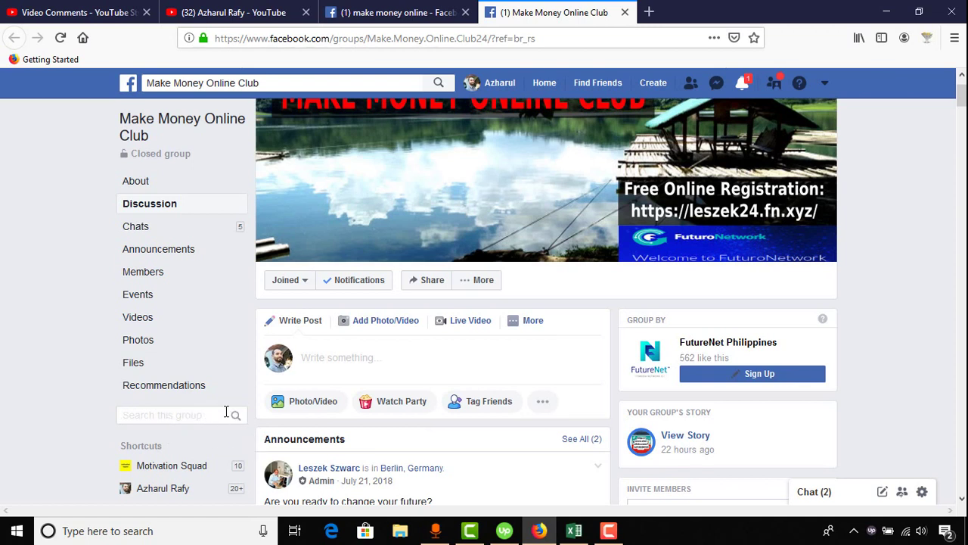
- Search the group for 'drop email' and preview the drop-your-email post's image
text(drop email)
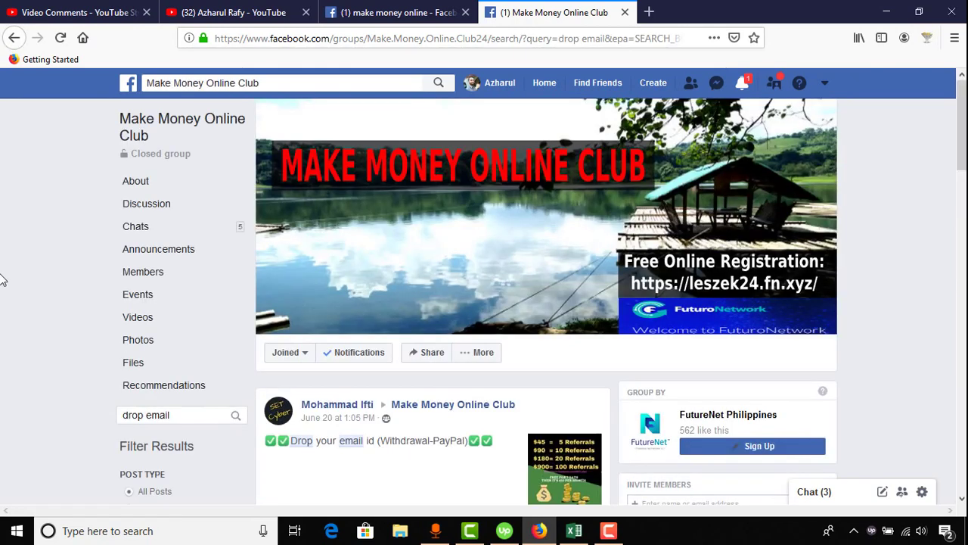
scroll(13, 259, down, 3)
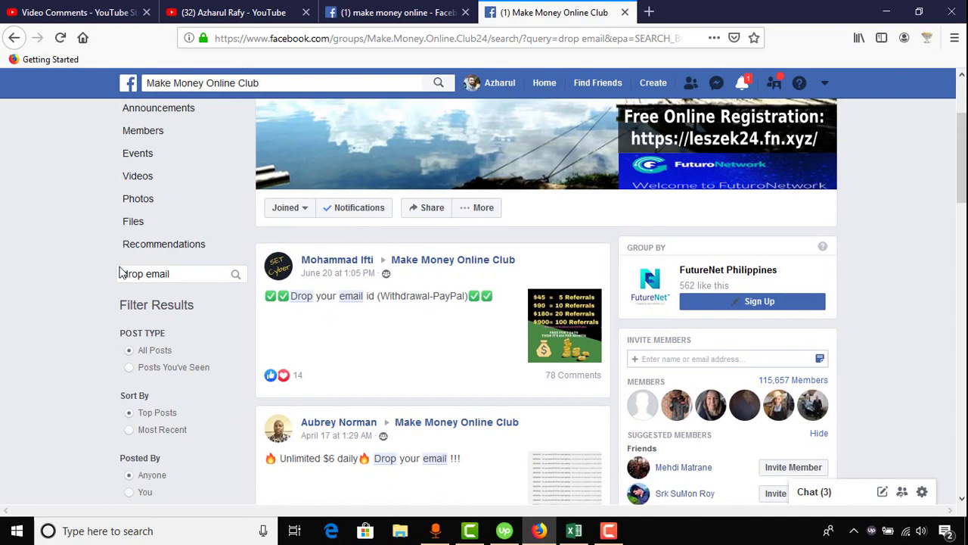
click(307, 311)
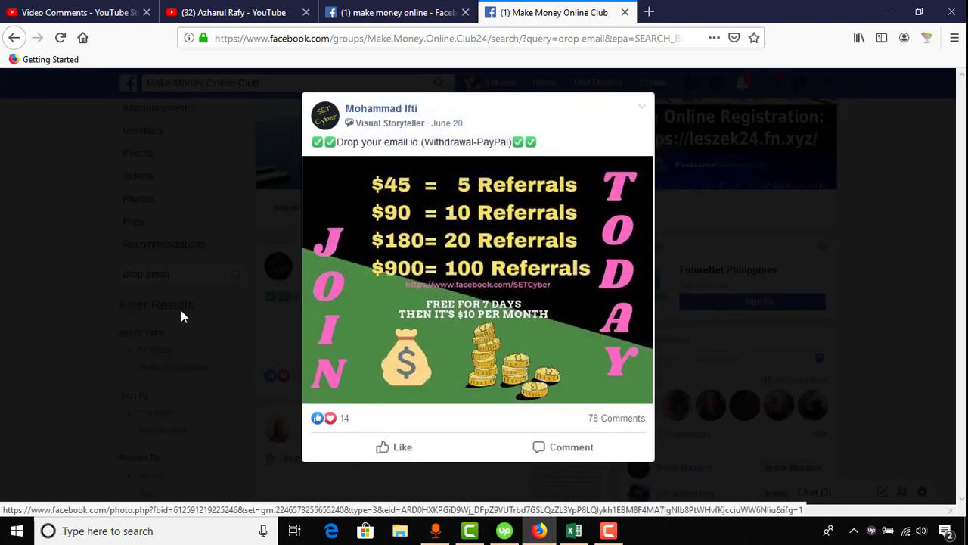
click(180, 311)
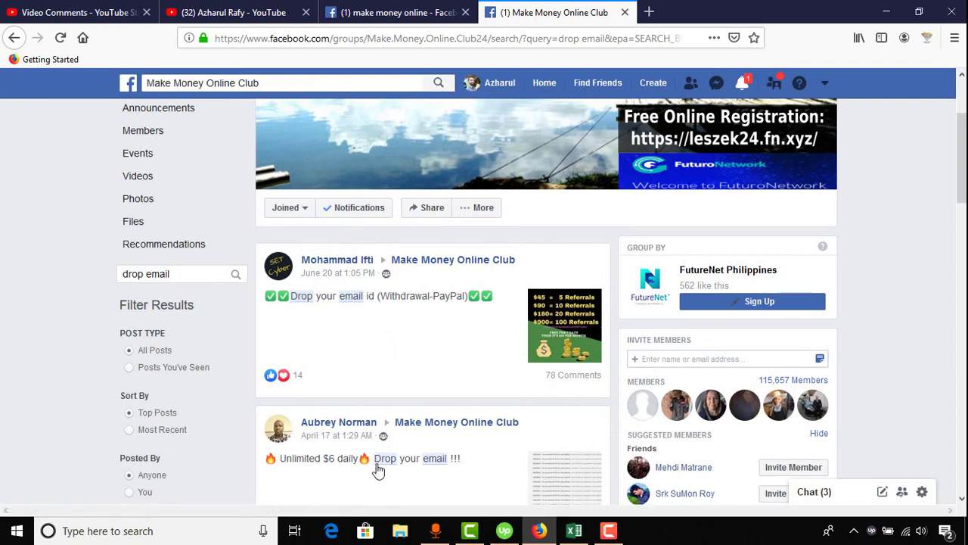
scroll(439, 454, down, 3)
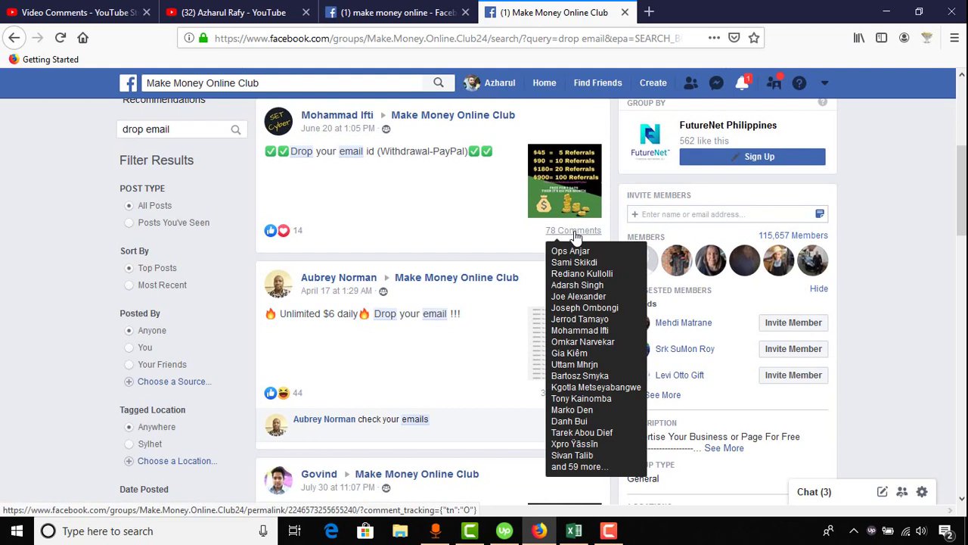
right_click(339, 134)
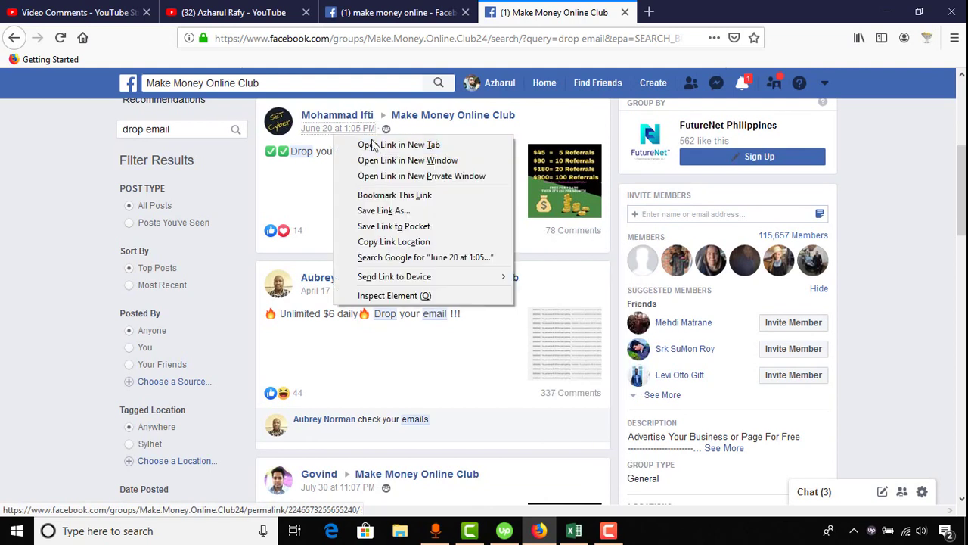
- Open both drop-email posts in new tabs and switch to the first one
click(371, 147)
right_click(344, 295)
click(382, 301)
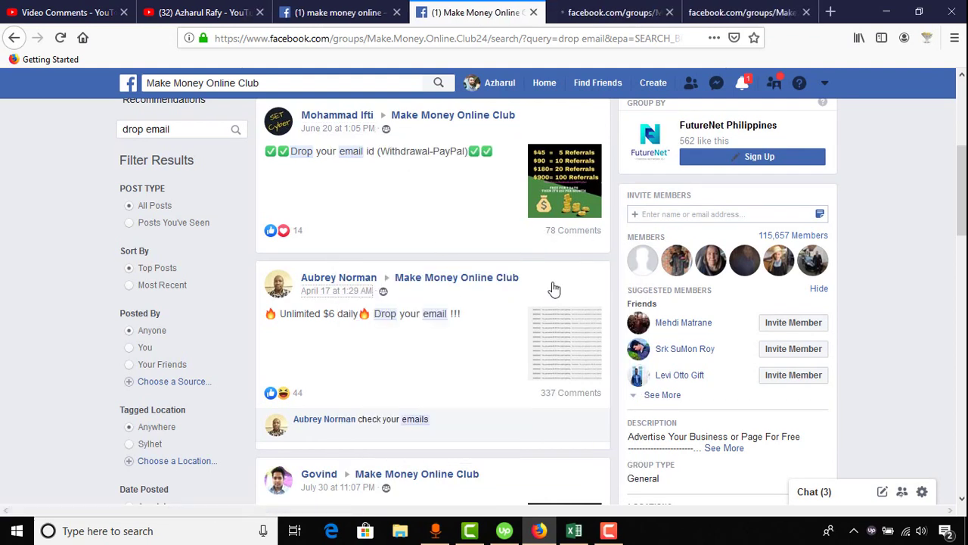
click(634, 8)
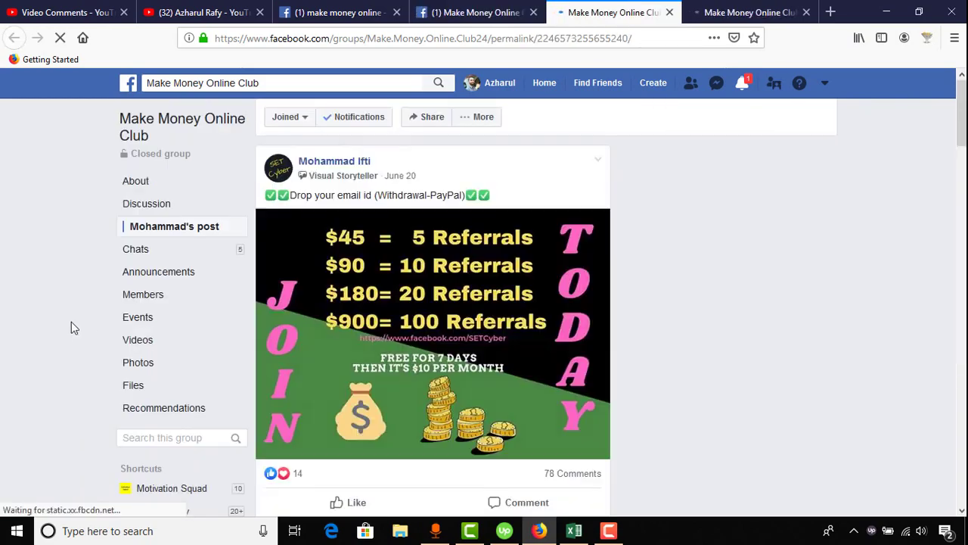
- Review both posts' email-filled comments, moving between their two tabs
scroll(456, 262, down, 5)
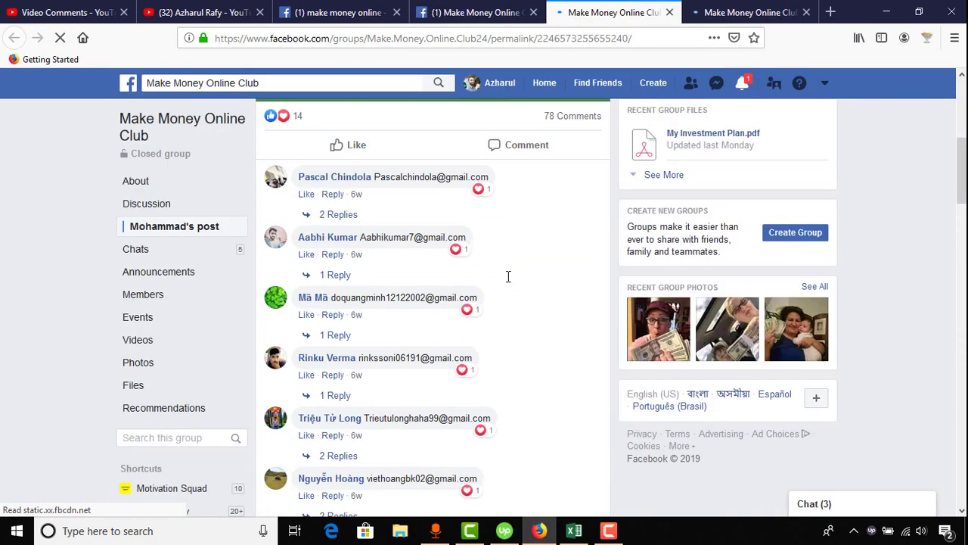
scroll(511, 288, down, 2)
scroll(541, 306, down, 5)
scroll(540, 305, down, 5)
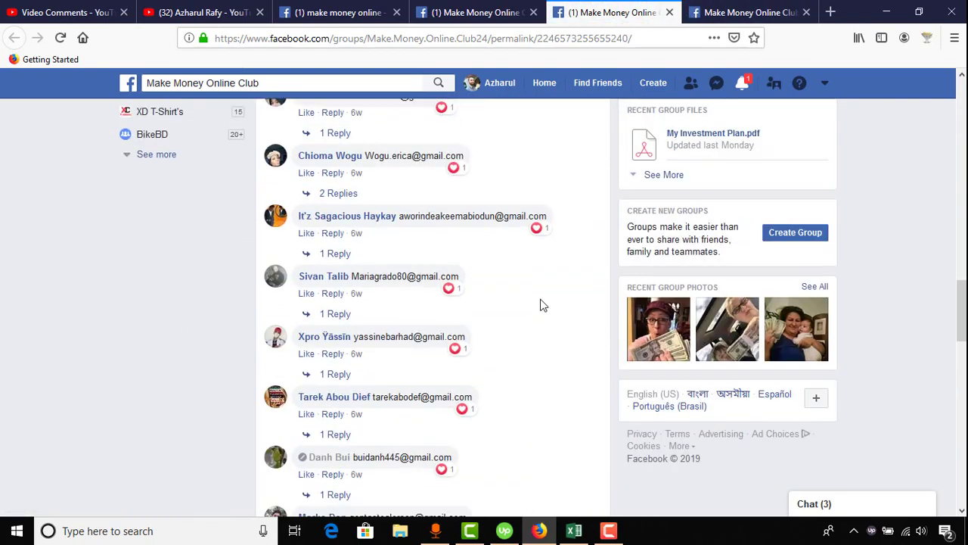
scroll(541, 306, up, 5)
key(ctrl+Tab)
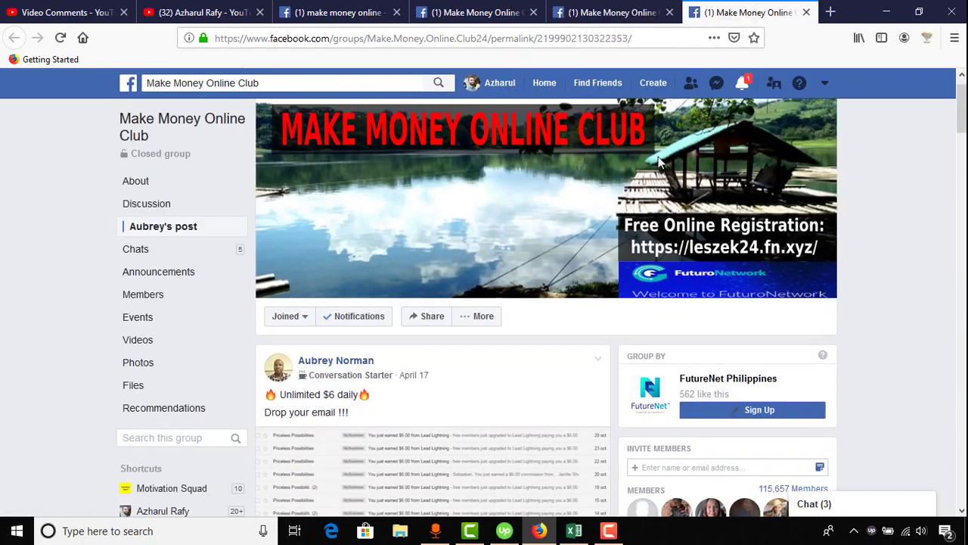
scroll(518, 292, down, 2)
scroll(465, 306, down, 7)
scroll(593, 352, up, 3)
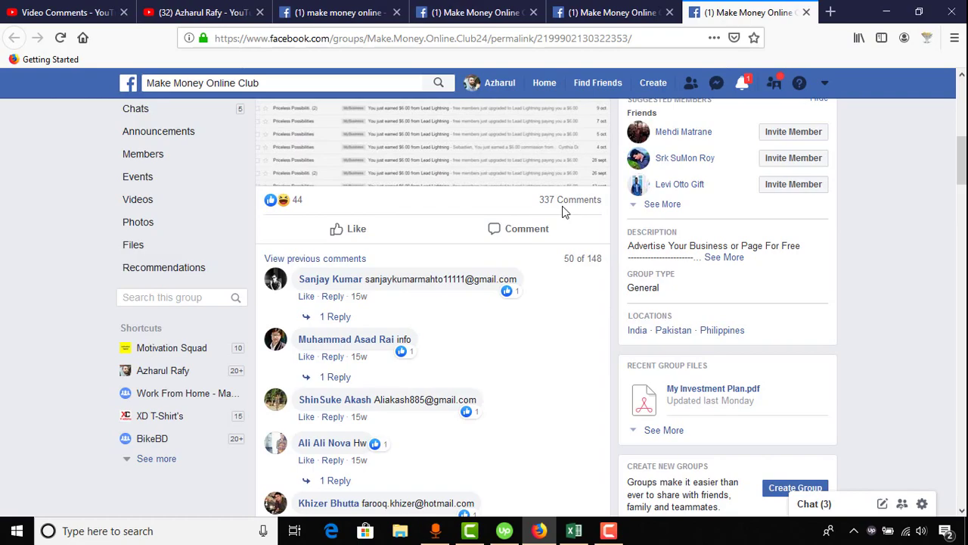
key(ctrl+shift+Tab)
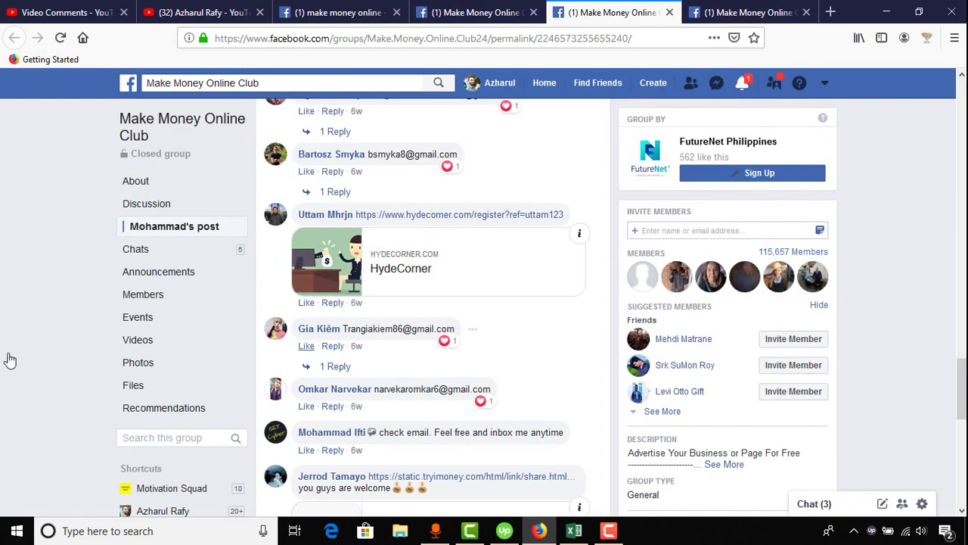
scroll(9, 360, up, 5)
scroll(9, 360, up, 4)
scroll(408, 333, down, 3)
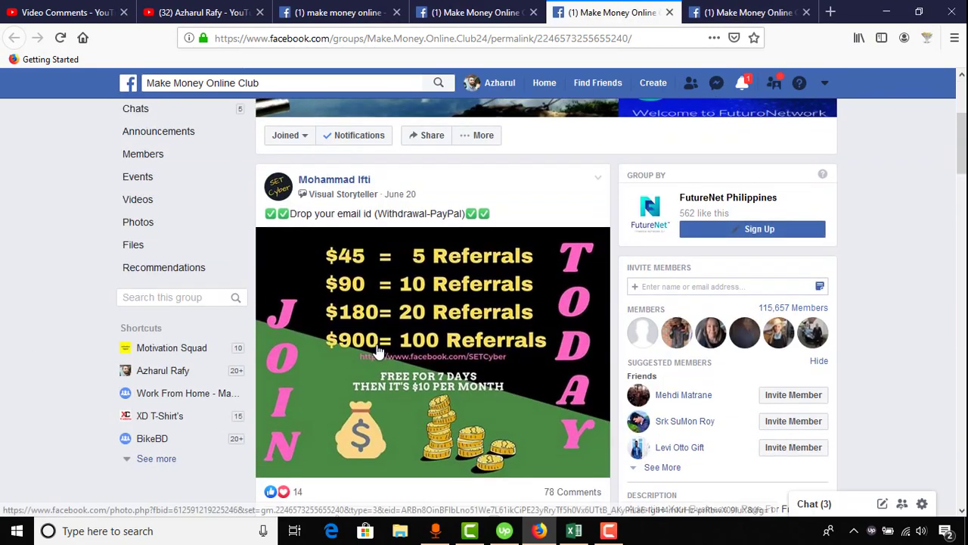
scroll(409, 333, down, 3)
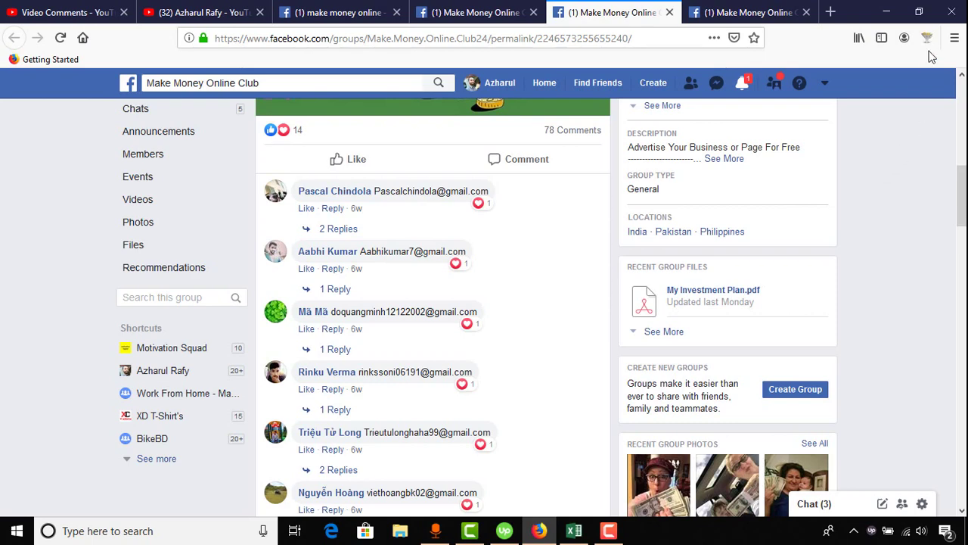
scroll(366, 350, down, 3)
scroll(557, 292, down, 2)
scroll(870, 126, up, 5)
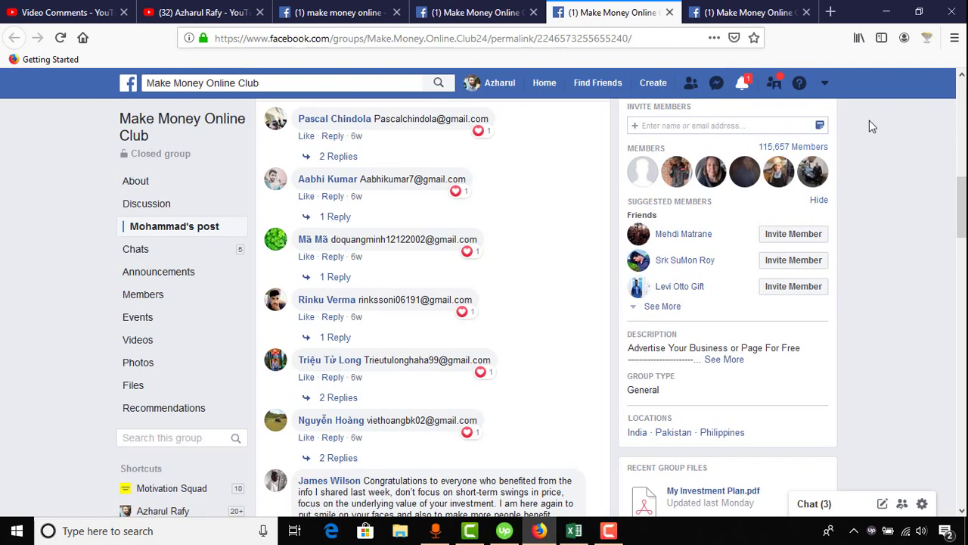
- Run the Extract Emails add-on on the post, select the resulting list, and return to Excel
click(925, 42)
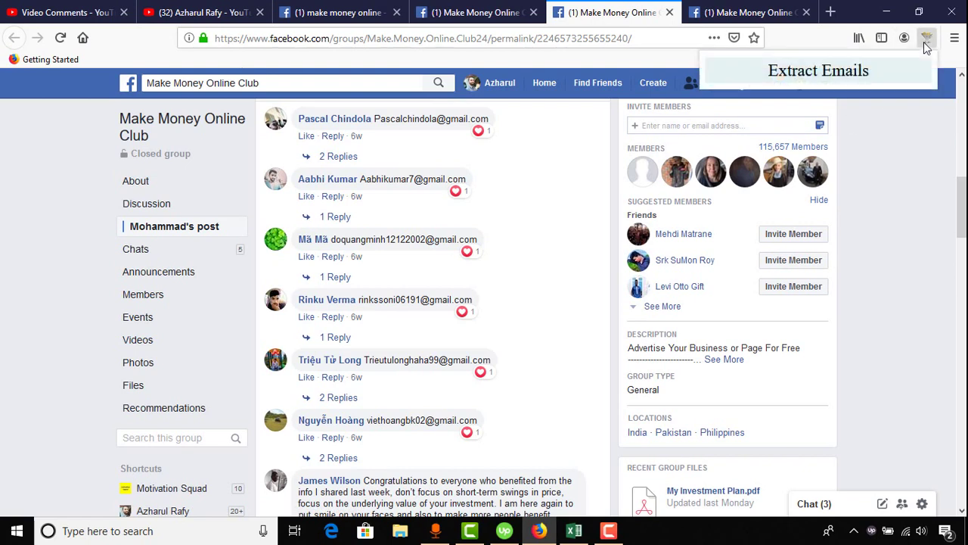
click(842, 76)
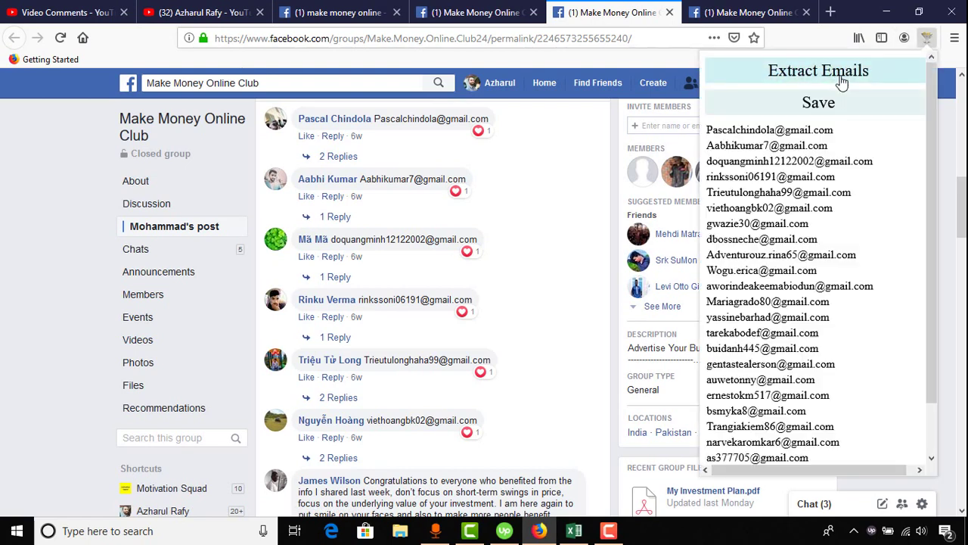
mouse_move(706, 129)
mouse_down()
mouse_move(877, 461)
mouse_move(907, 461)
mouse_up()
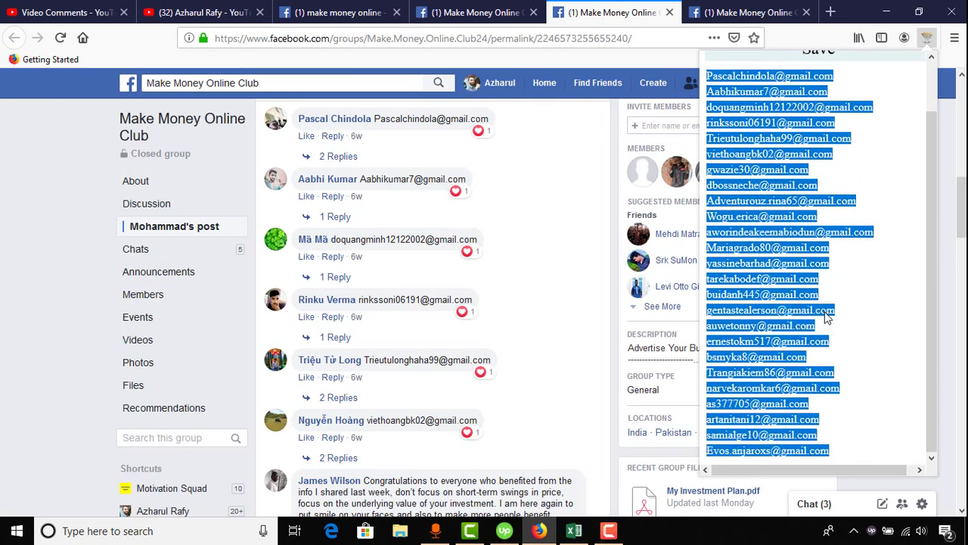
click(574, 530)
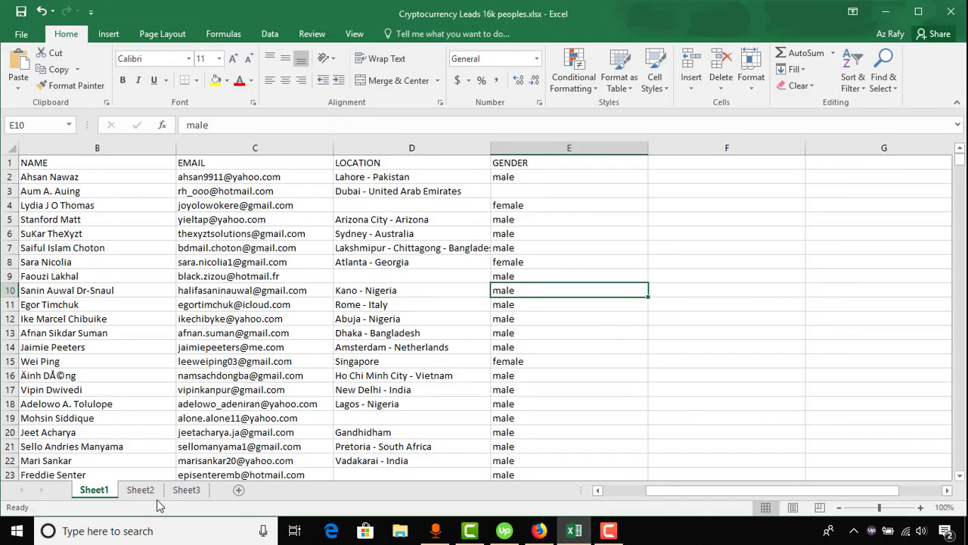
- Paste the twenty-five extracted emails into a new blank sheet, check them, then minimise Excel
click(237, 490)
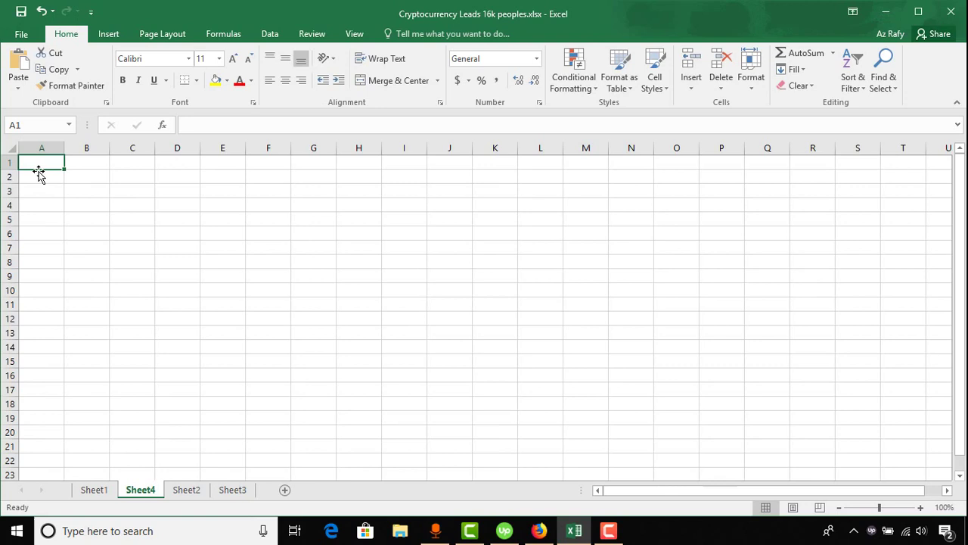
key(ctrl+v)
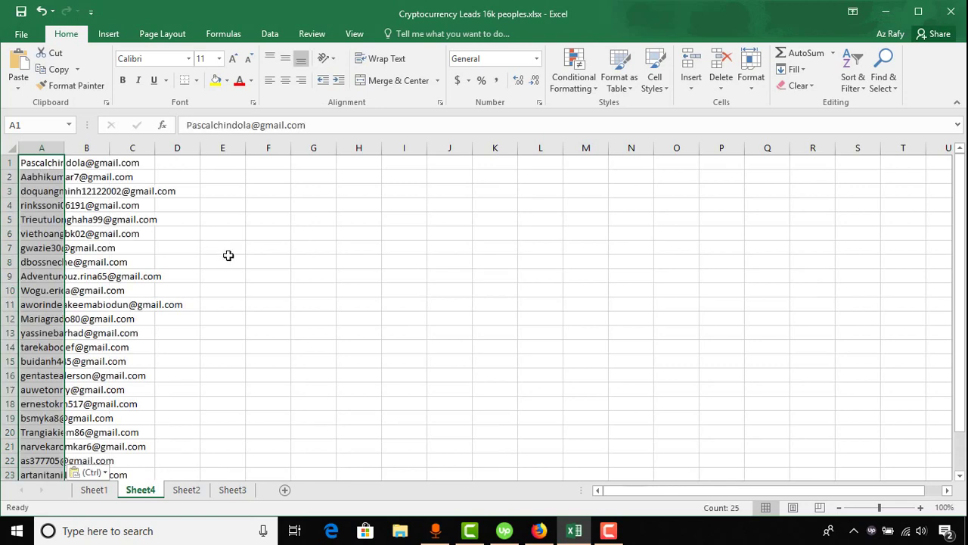
scroll(471, 348, down, 7)
scroll(175, 347, down, 1)
scroll(174, 346, up, 3)
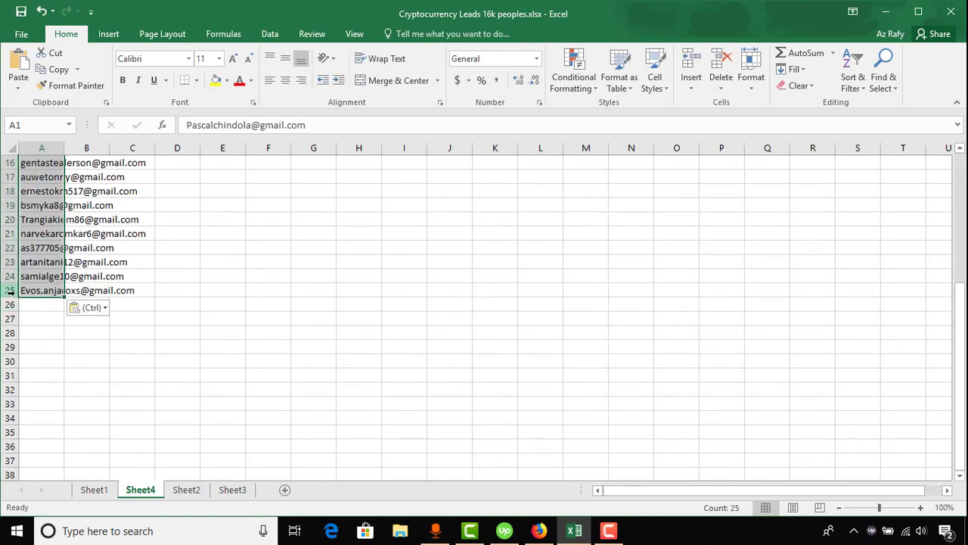
scroll(69, 265, up, 5)
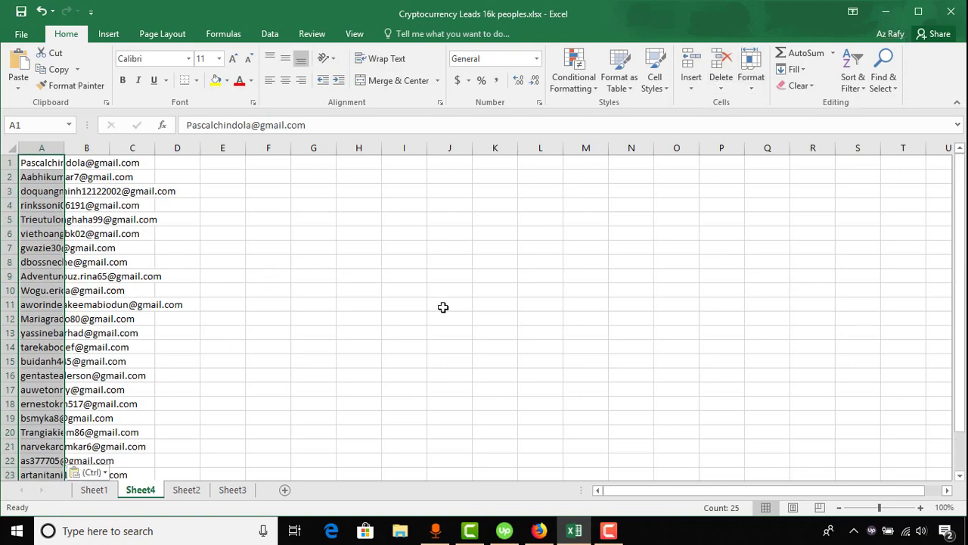
click(886, 10)
- Load the older comments on the second 'Drop your email' post with 'View previous comments', then return to the top
scroll(511, 464, down, 3)
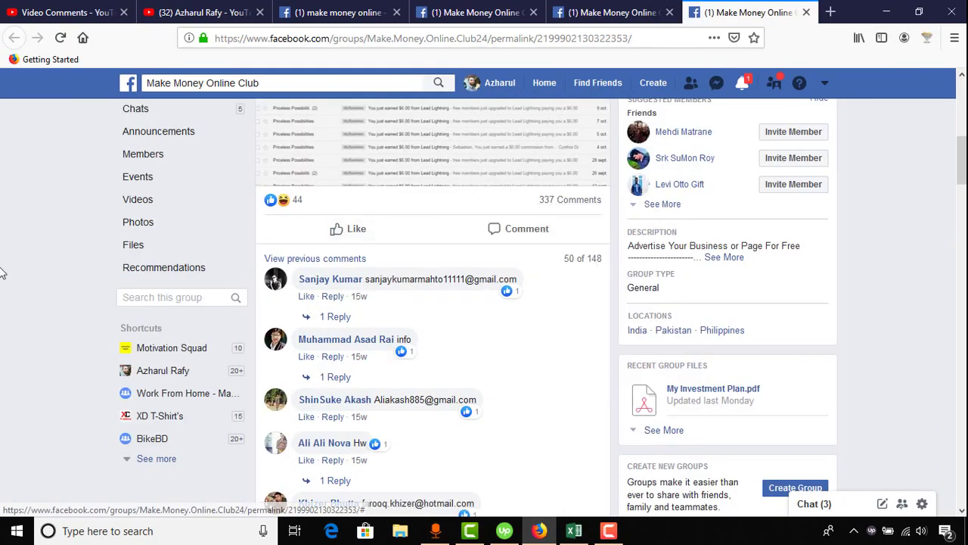
scroll(108, 296, down, 2)
scroll(356, 344, down, 3)
scroll(318, 329, down, 5)
scroll(371, 339, down, 1)
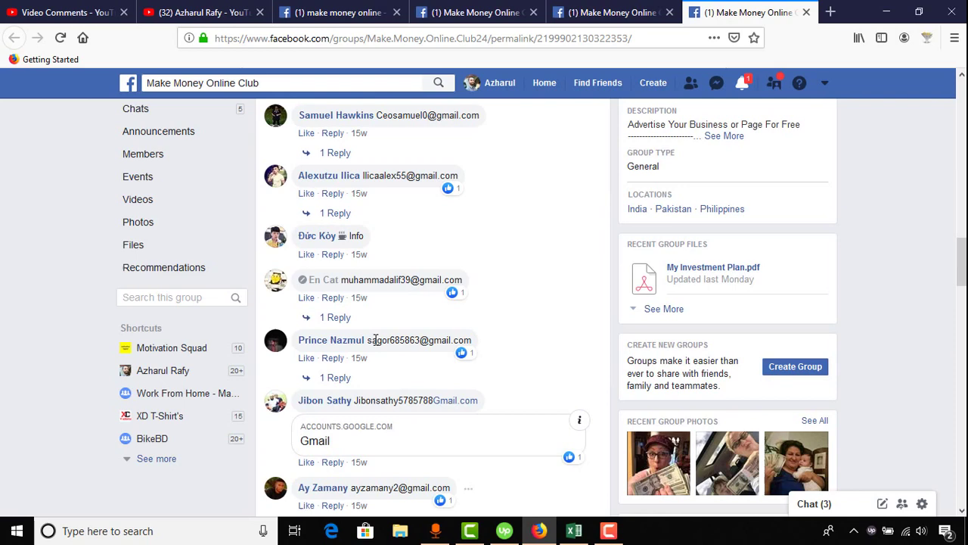
scroll(514, 352, up, 10)
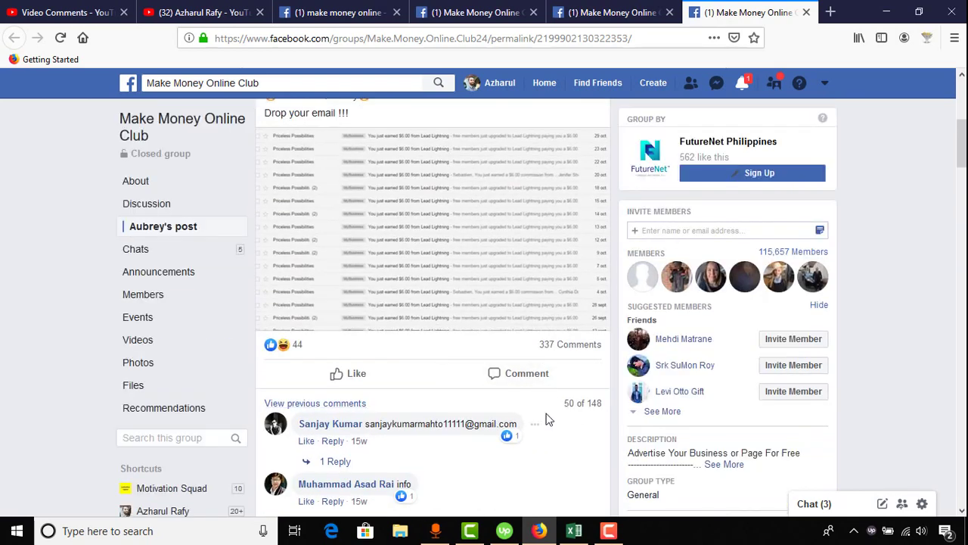
click(350, 406)
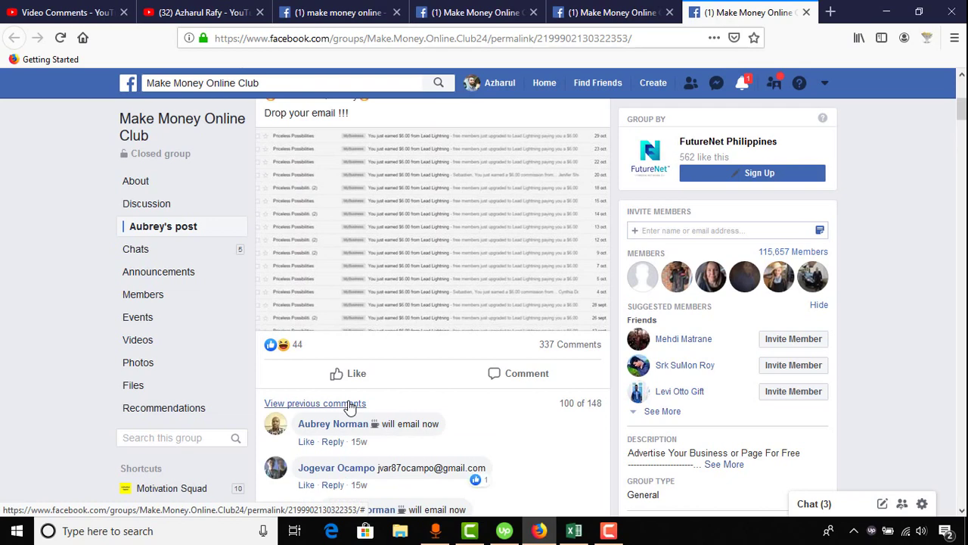
click(349, 405)
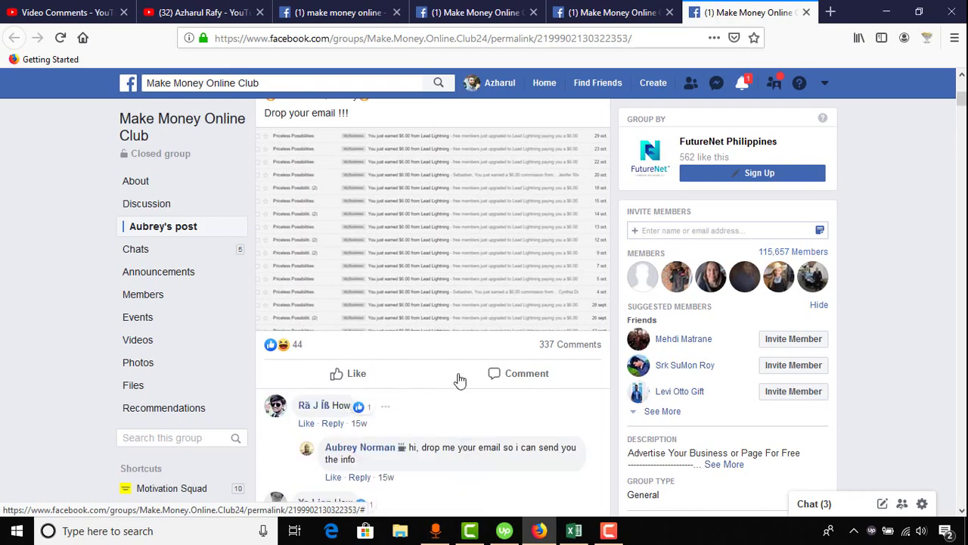
scroll(460, 380, down, 3)
scroll(499, 348, down, 3)
scroll(499, 348, down, 3)
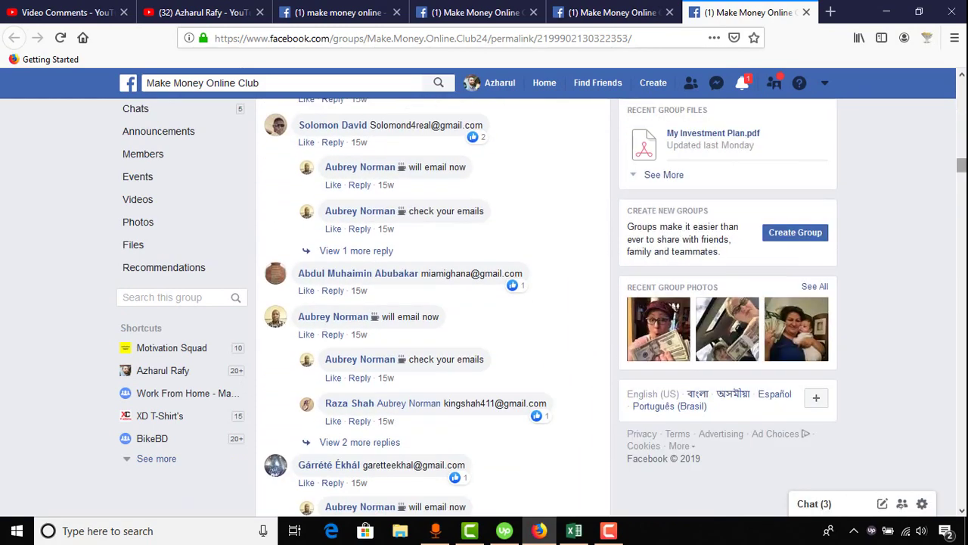
scroll(433, 302, down, 10)
scroll(433, 302, up, 5)
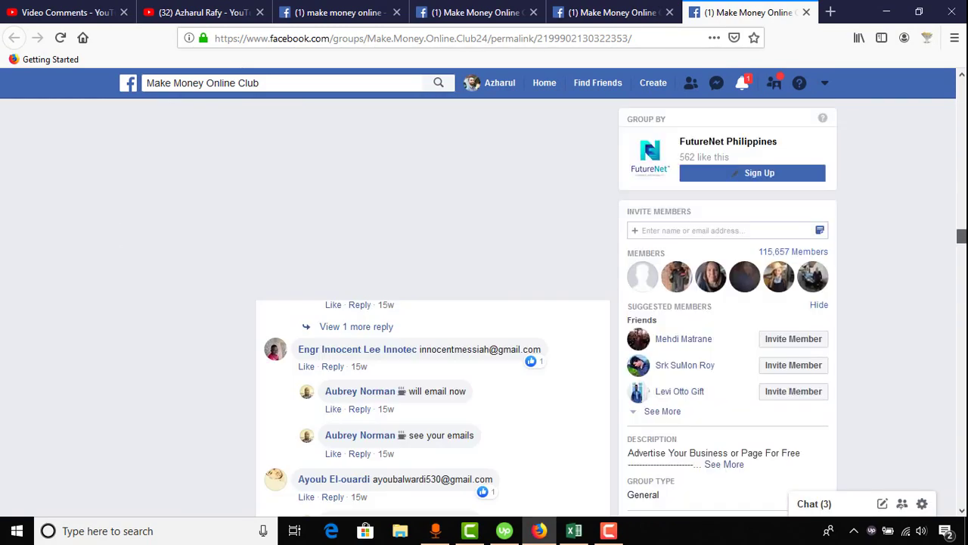
scroll(433, 303, up, 5)
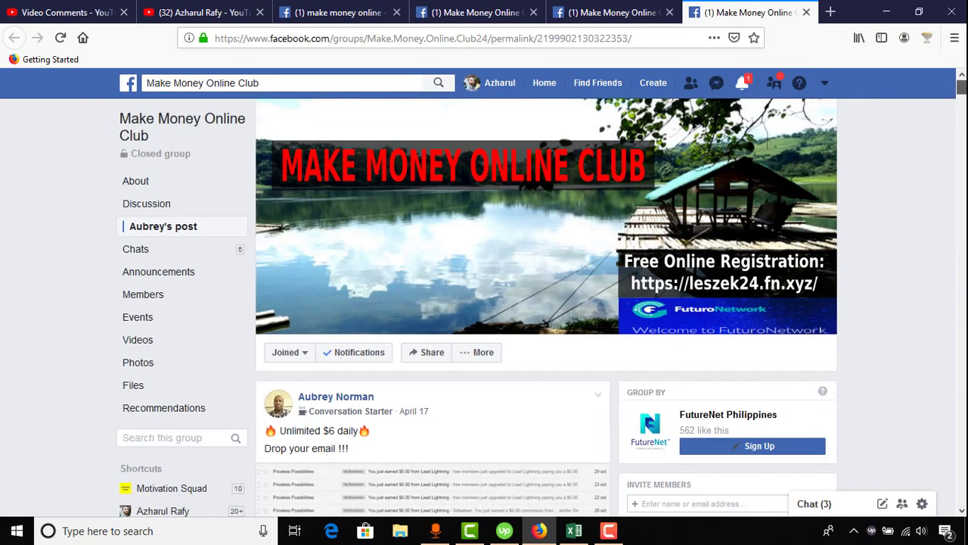
- Extract the second post's commenter emails with the add-on and copy the selected list
click(926, 38)
click(814, 70)
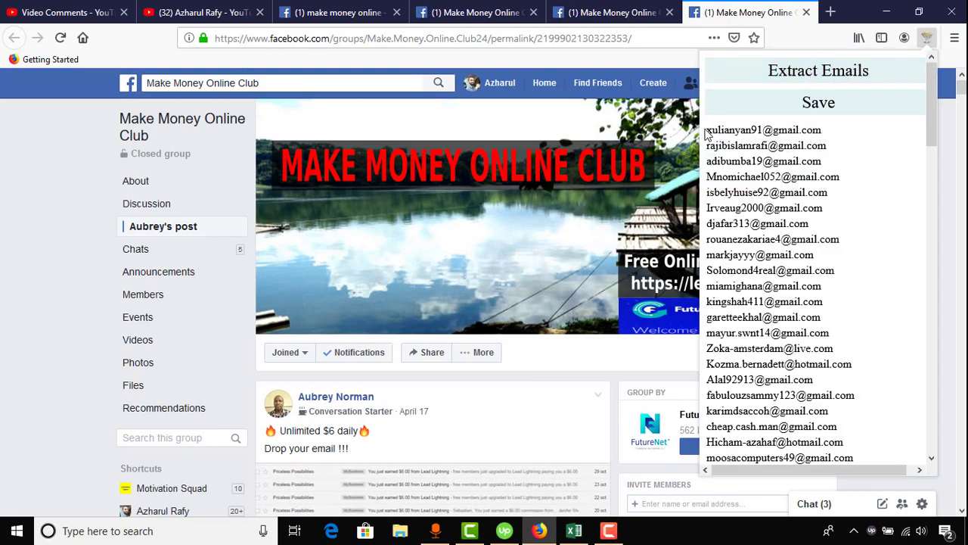
drag(707, 129, 857, 456)
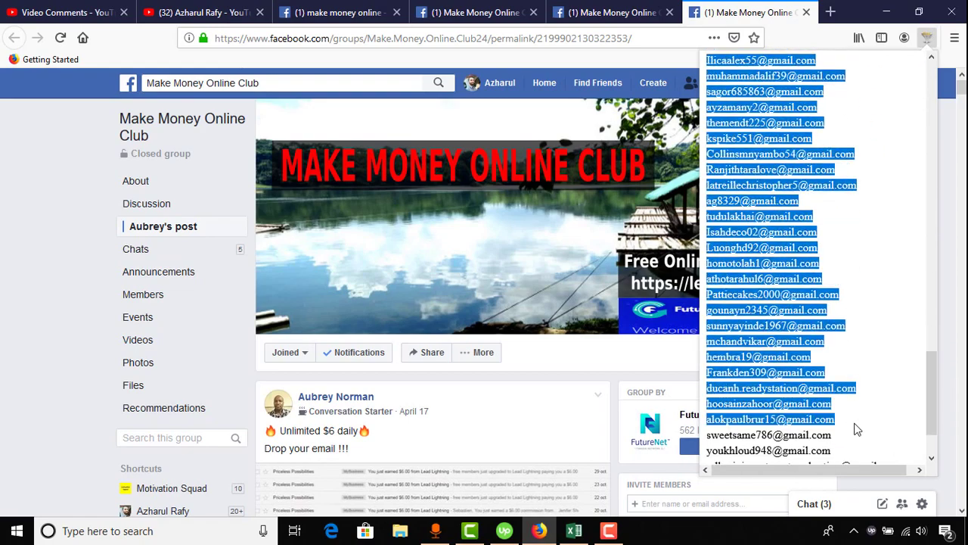
right_click(795, 367)
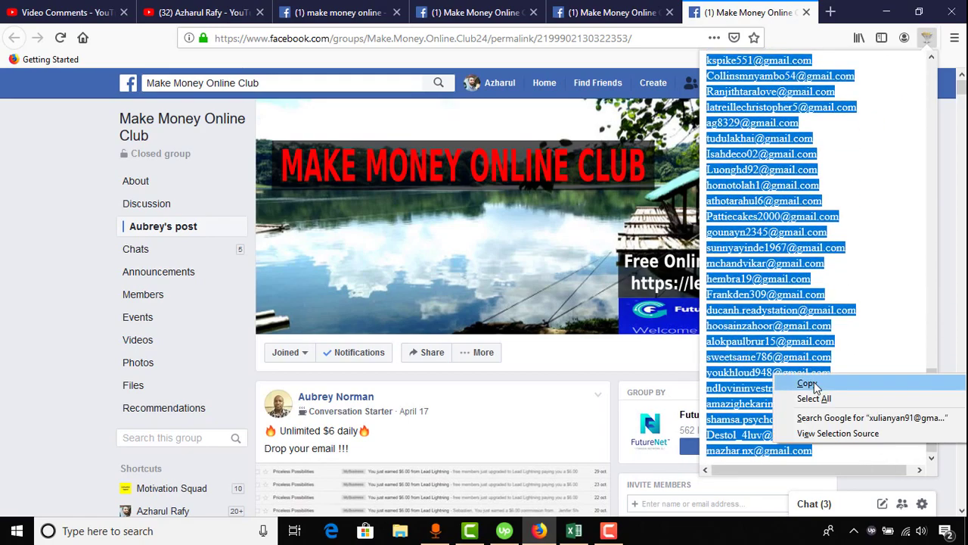
click(814, 378)
- Paste the extracted email list into column F of Sheet4, starting at F1
click(574, 530)
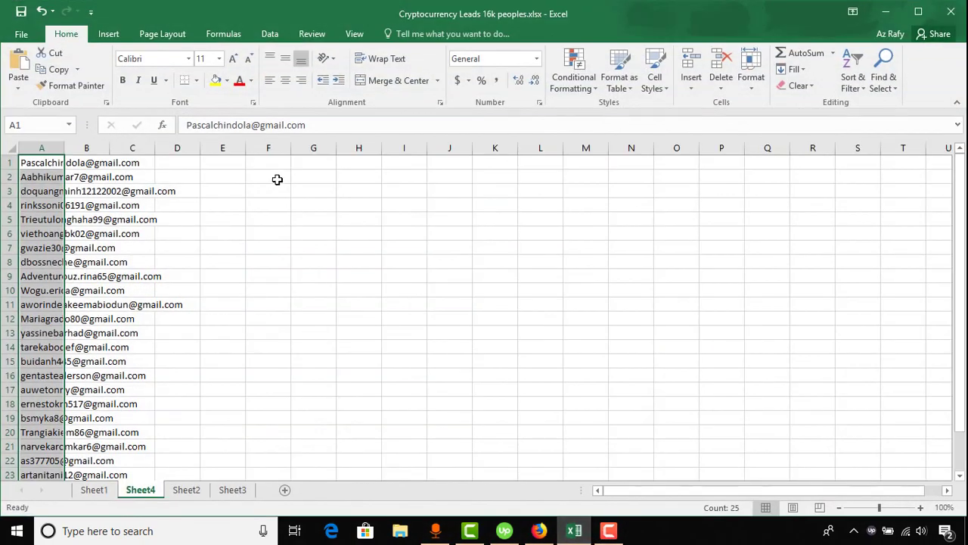
click(269, 165)
key(ctrl+v)
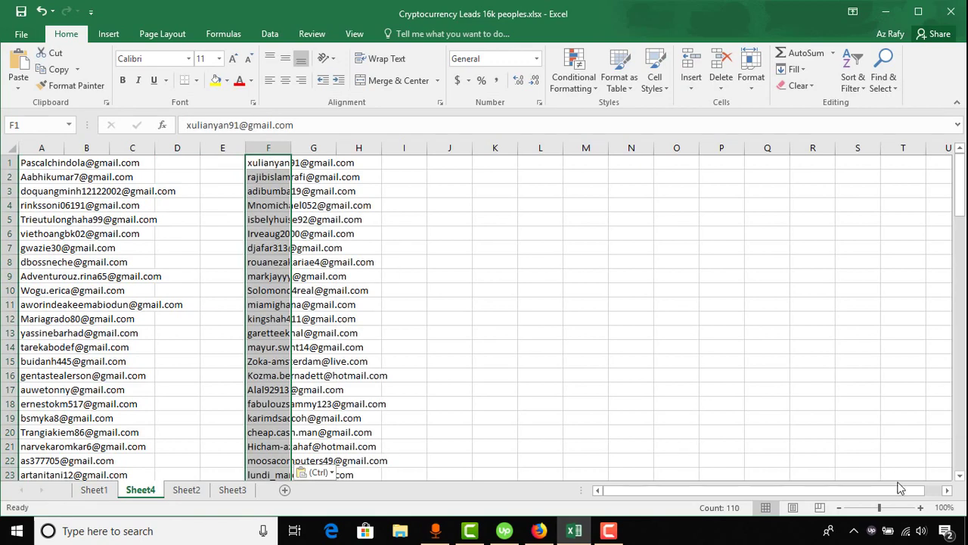
scroll(411, 373, down, 13)
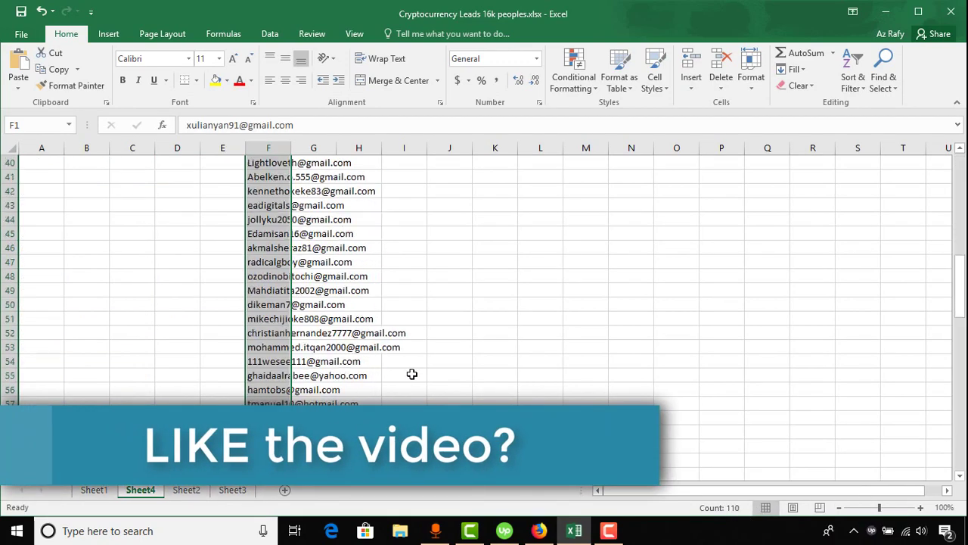
scroll(412, 374, down, 20)
scroll(473, 385, down, 1)
- Check the roughly 110 pasted addresses, then return to the Sheet1 lead table
click(220, 231)
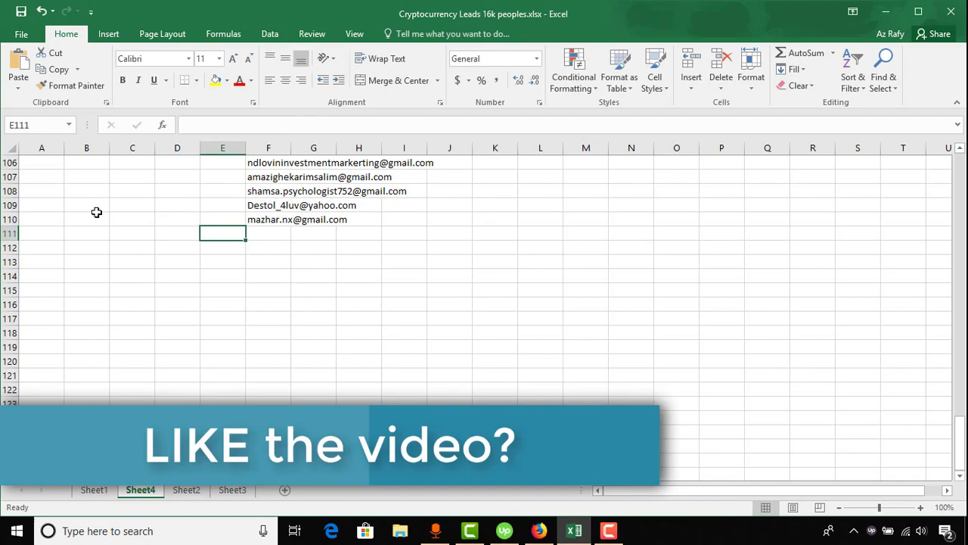
click(72, 218)
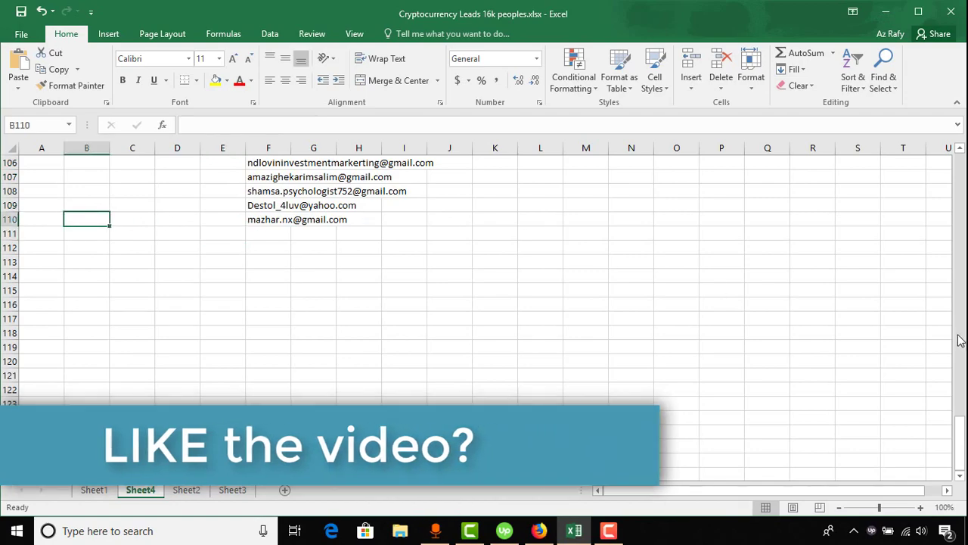
drag(959, 428, 959, 163)
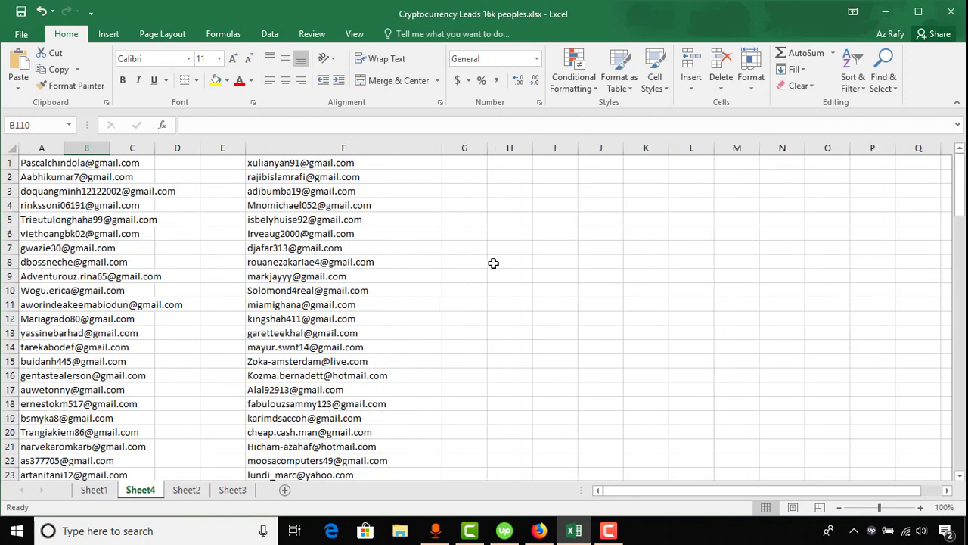
scroll(484, 303, down, 4)
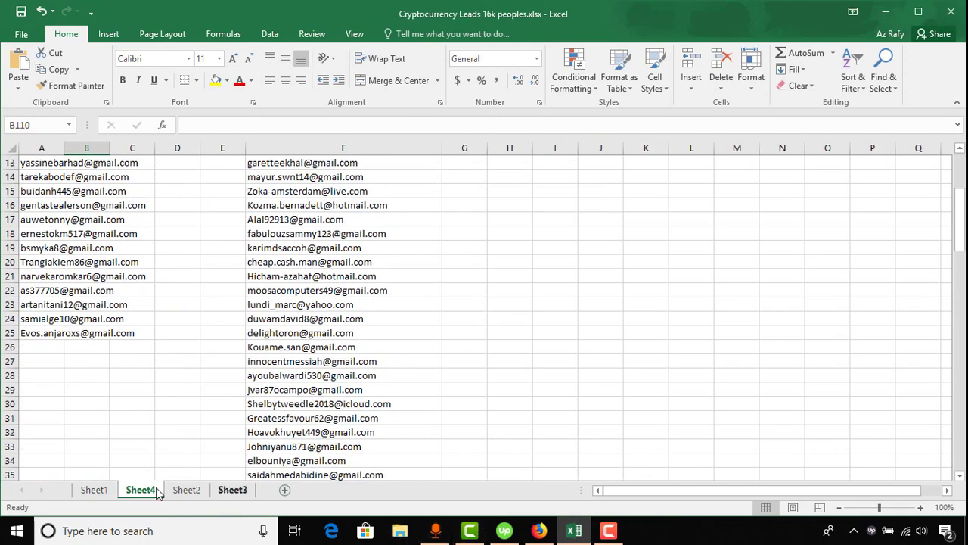
click(94, 489)
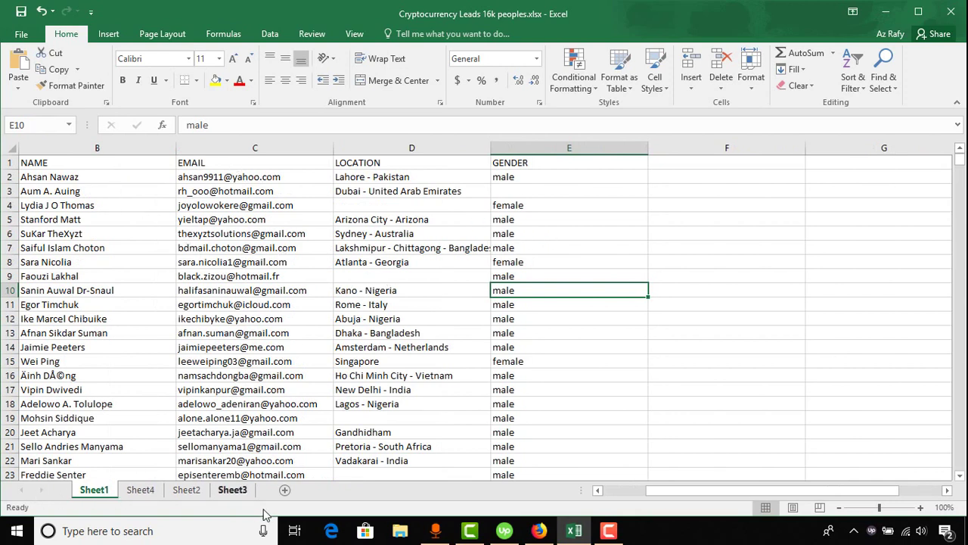
- Copy Sheet1's NAME, EMAIL, LOCATION, GENDER header row into a new blank sheet
click(10, 163)
right_click(11, 163)
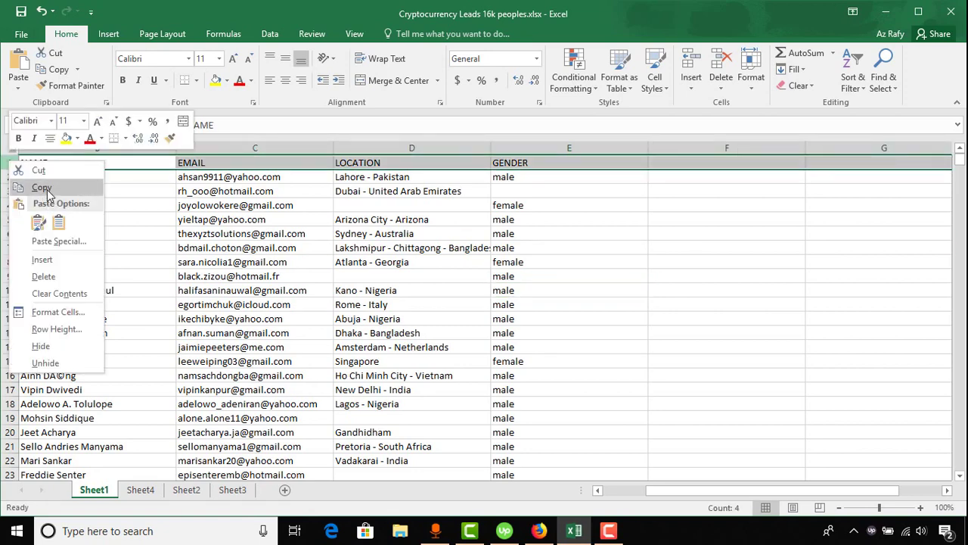
click(41, 187)
click(286, 490)
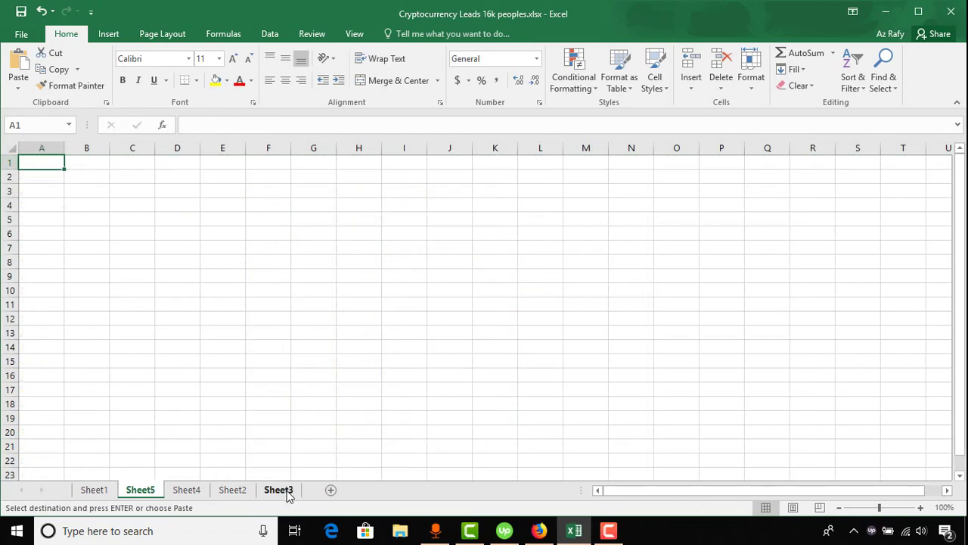
key(ctrl+v)
click(86, 219)
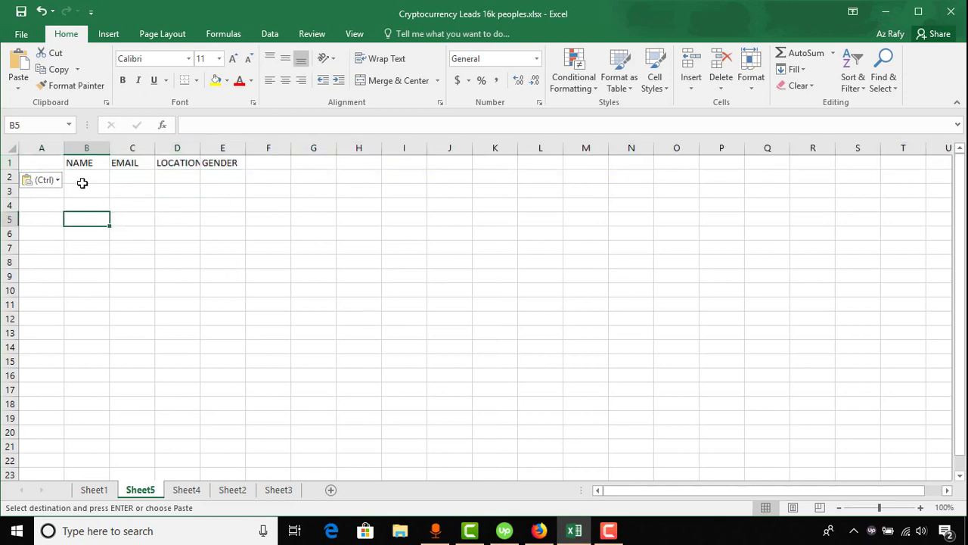
click(82, 183)
- Minimise Excel and scroll the Facebook group's comments to the next commenter
click(853, 11)
click(885, 12)
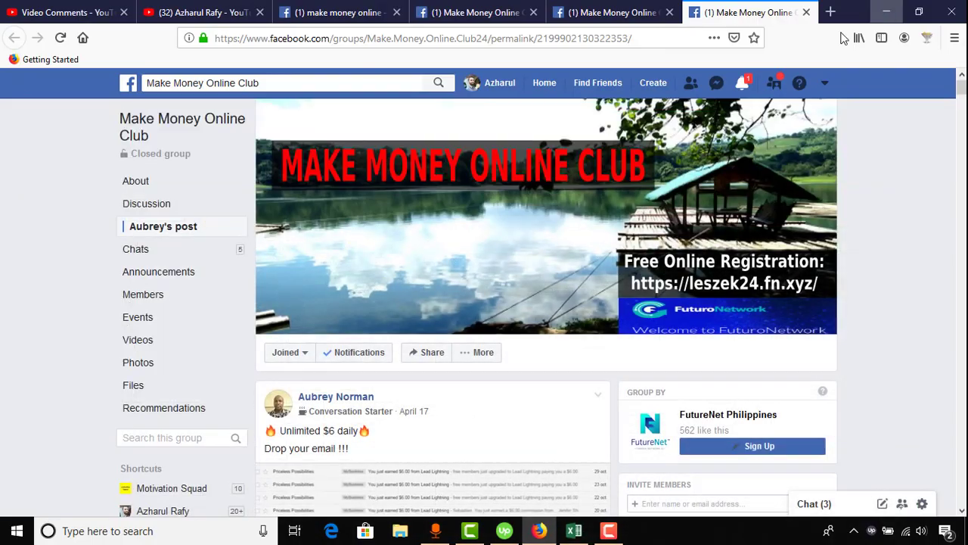
scroll(399, 309, down, 4)
scroll(287, 328, down, 6)
scroll(276, 361, up, 2)
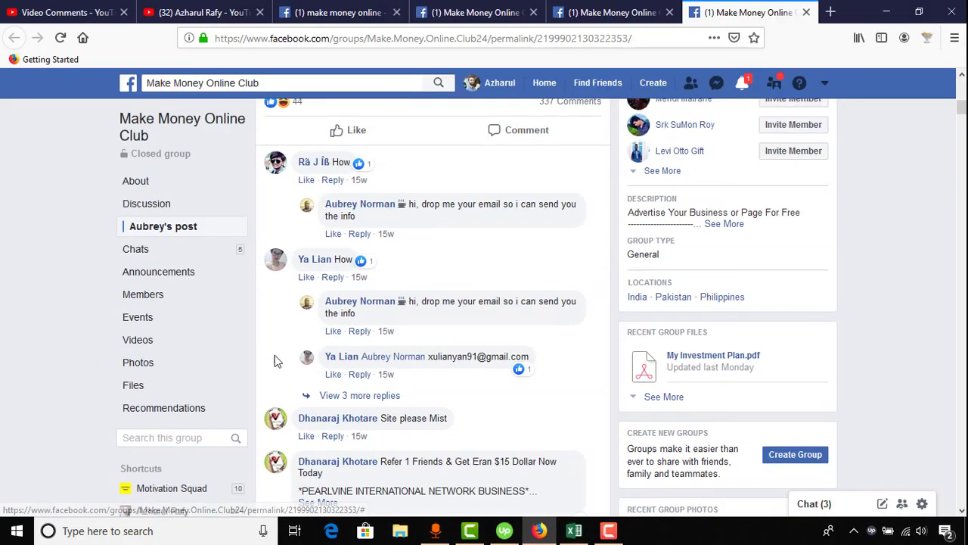
scroll(276, 361, up, 2)
scroll(368, 296, down, 5)
scroll(299, 376, down, 7)
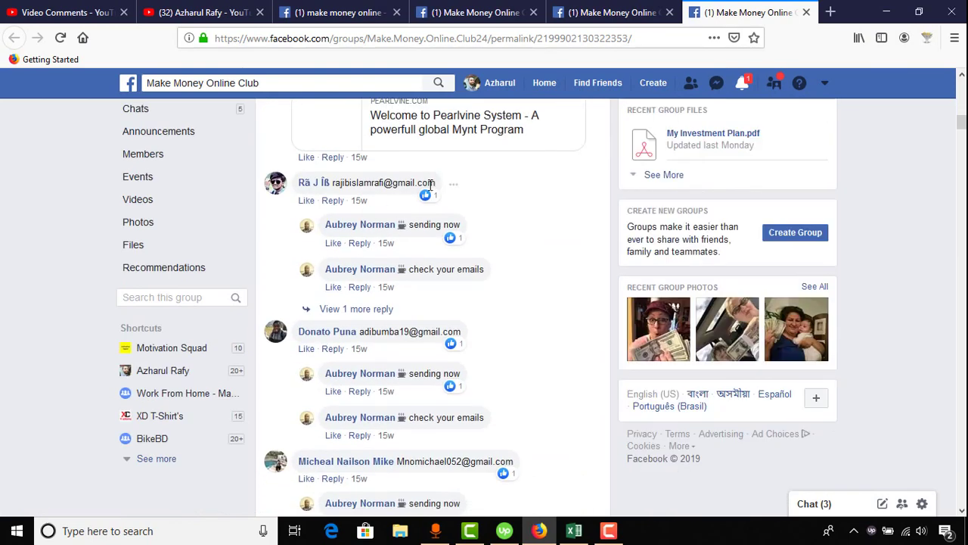
scroll(378, 208, down, 3)
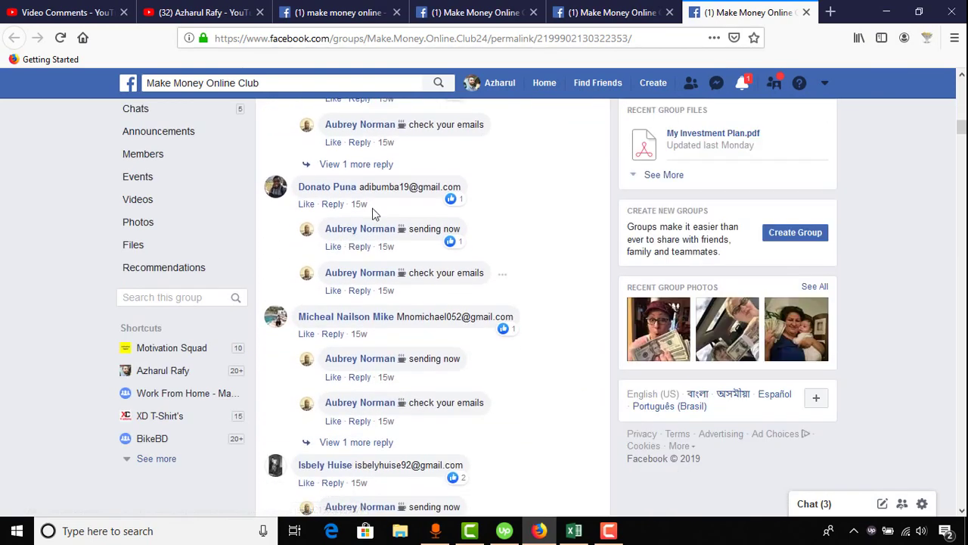
- Open the commenter's profile in a new tab and copy the email from their comment
right_click(330, 196)
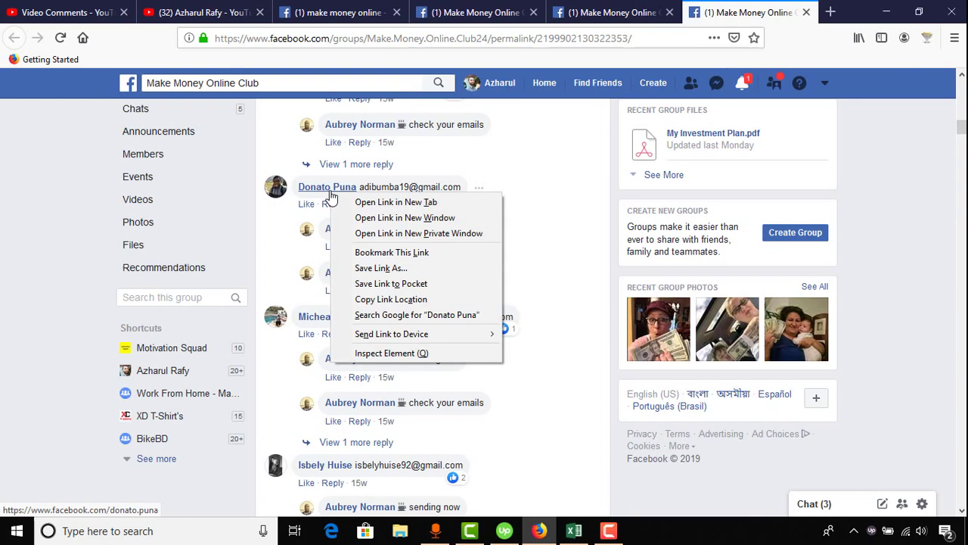
click(437, 185)
right_click(310, 190)
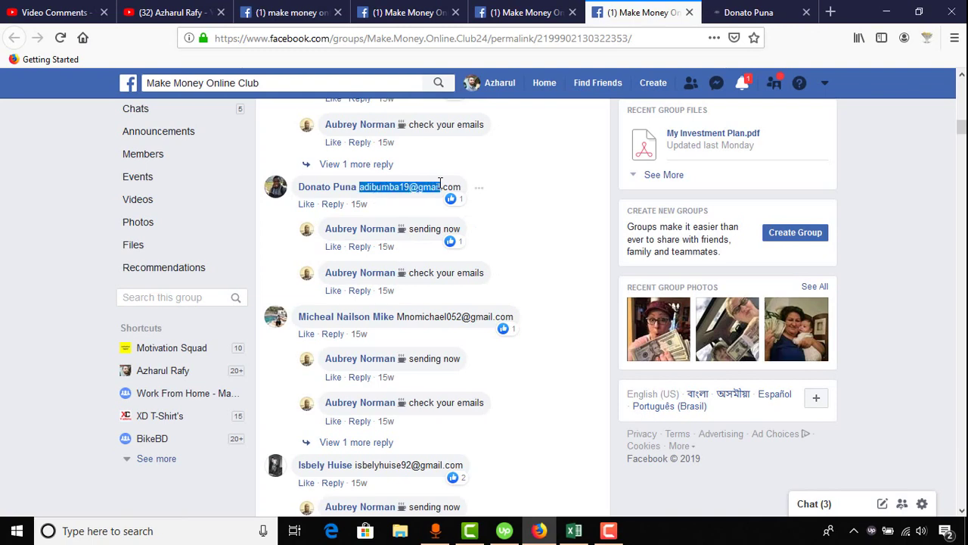
right_click(467, 183)
click(484, 195)
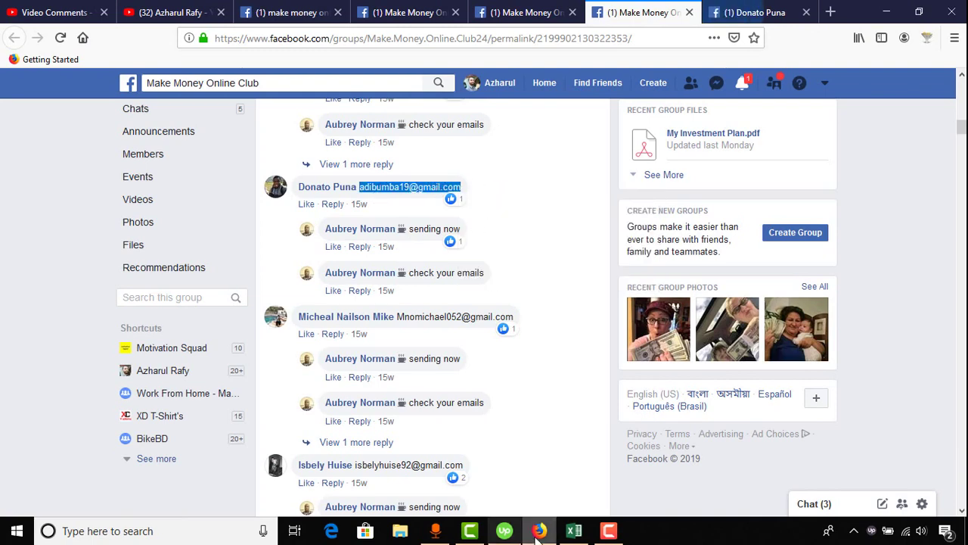
click(573, 530)
- Paste the commenter's email into C2 and their profile name into B2
click(139, 183)
double_click(138, 183)
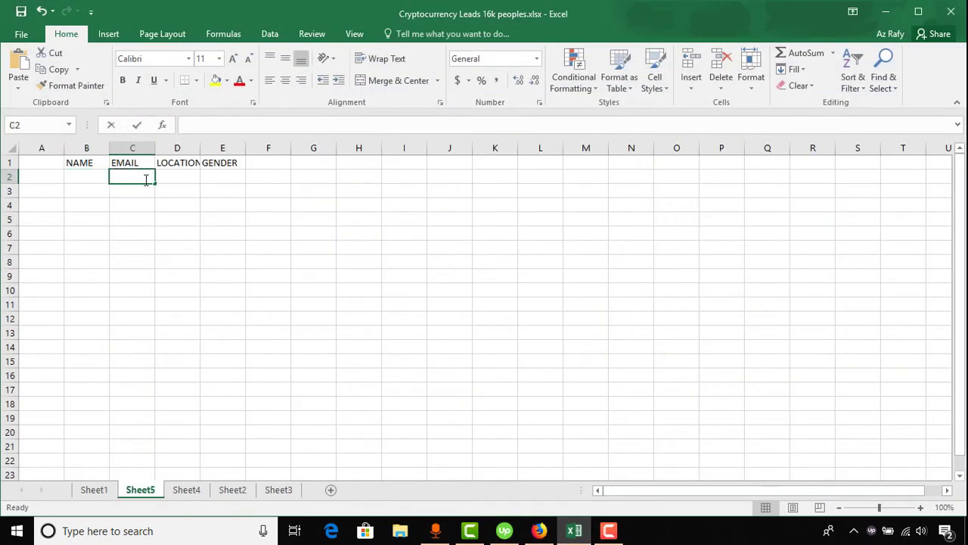
key(ctrl+v)
click(896, 10)
click(749, 12)
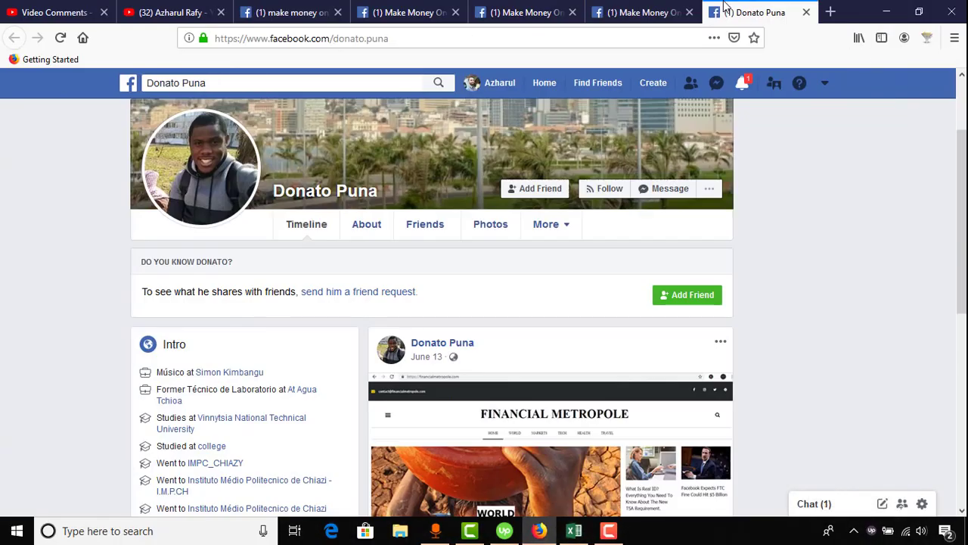
click(271, 84)
key(ctrl+x)
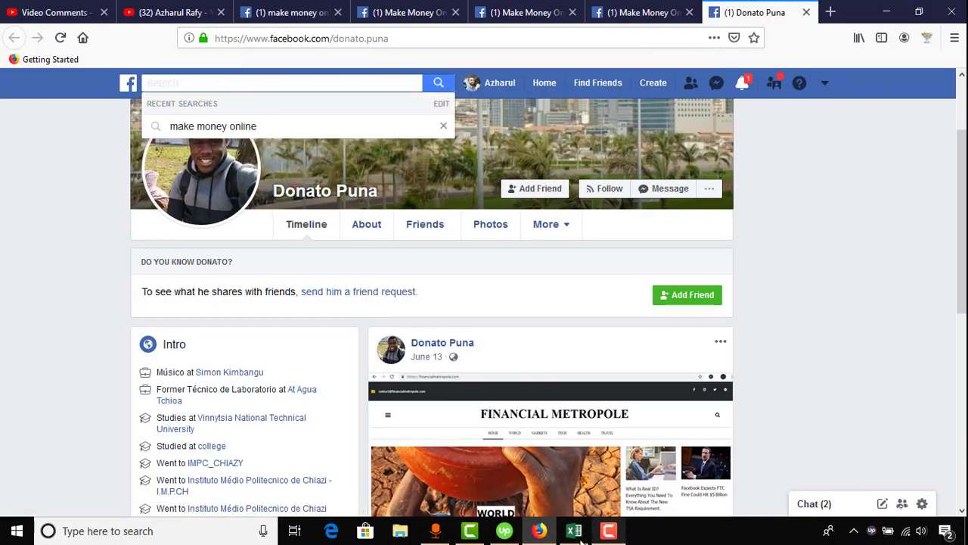
click(573, 530)
click(95, 184)
double_click(91, 177)
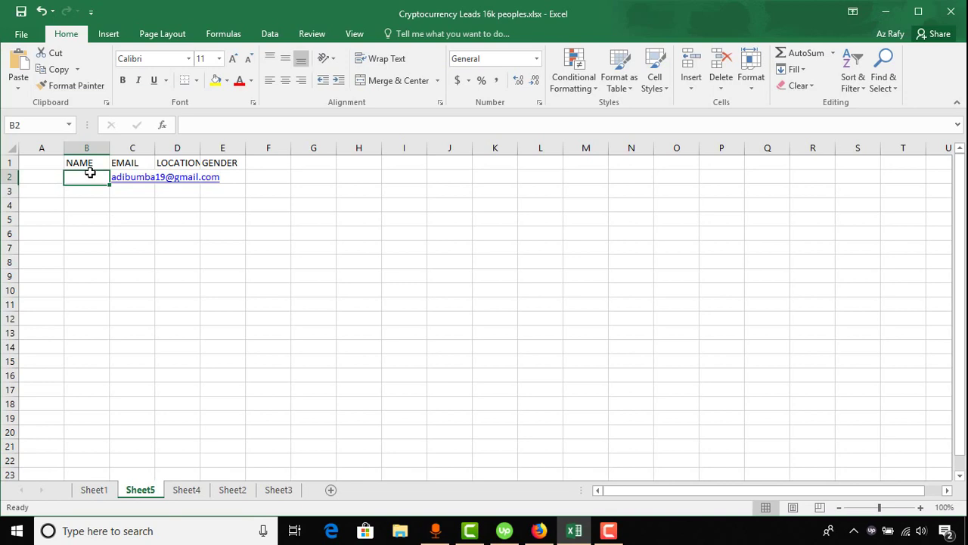
key(ctrl+v)
key(Tab)
key(Tab)
- Widen column D and enter Male as the gender in E2
drag(201, 155, 206, 155)
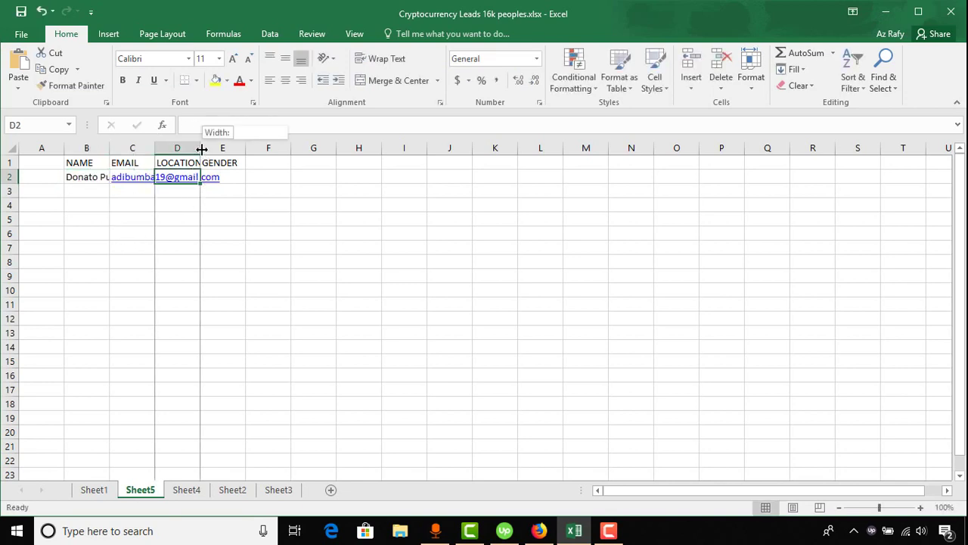
click(237, 177)
text(Male)
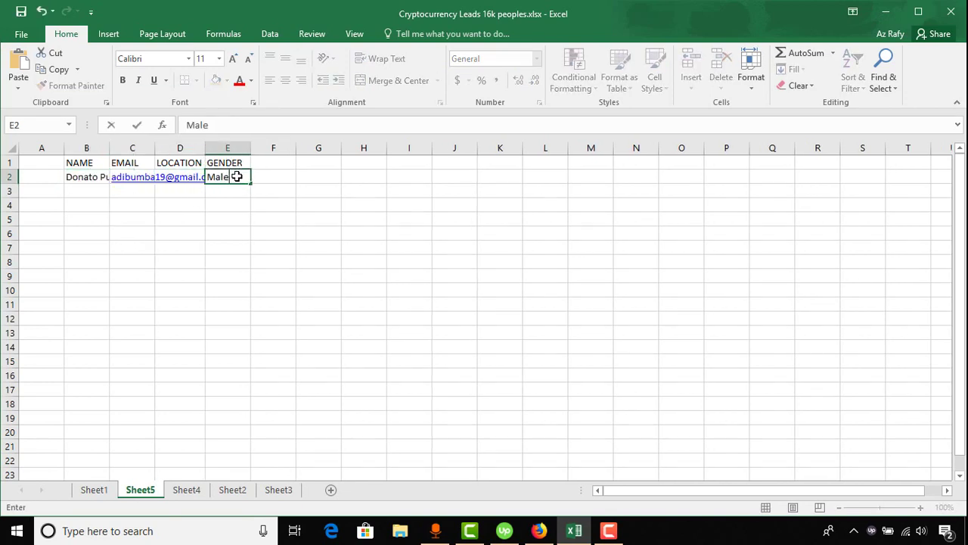
click(174, 174)
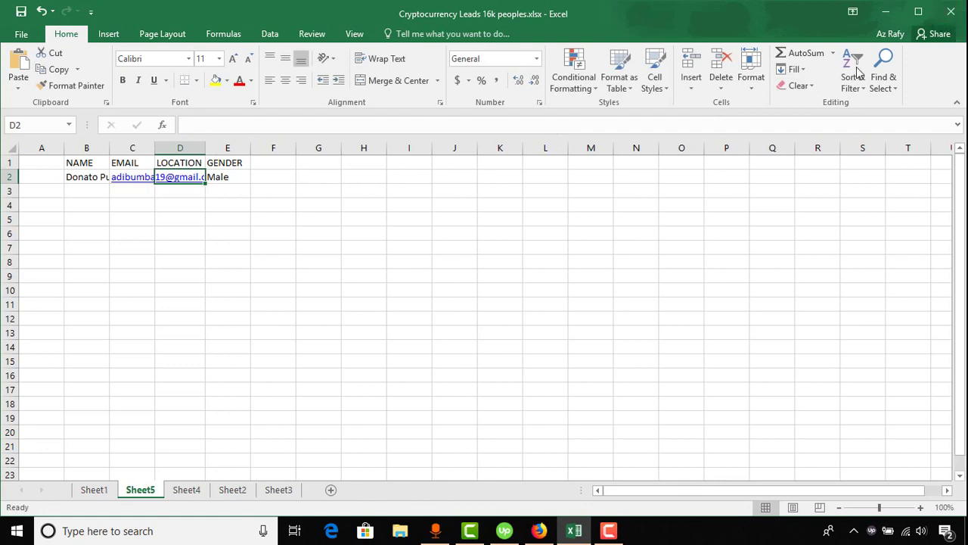
- Copy the commenter's hometown from their profile into D2 and autofit columns B–D
click(886, 12)
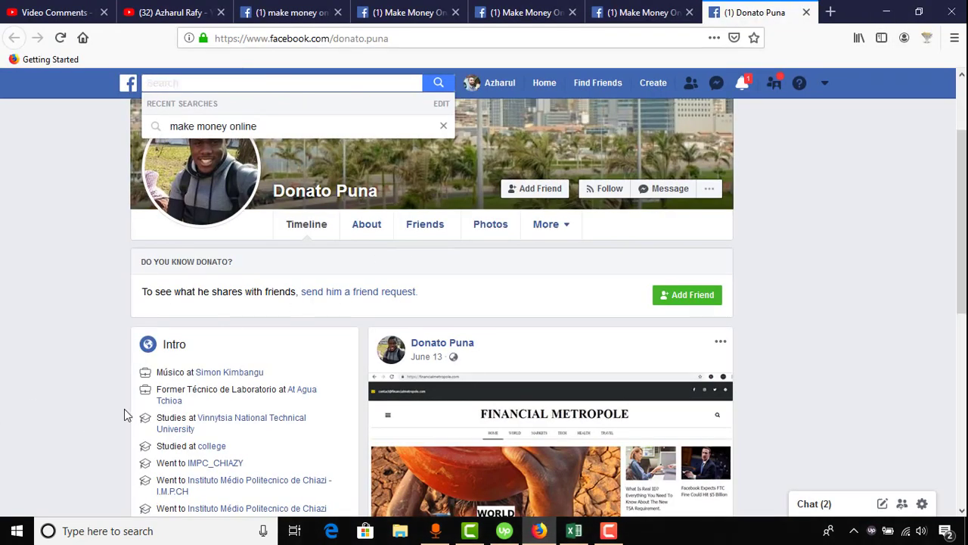
scroll(126, 414, down, 2)
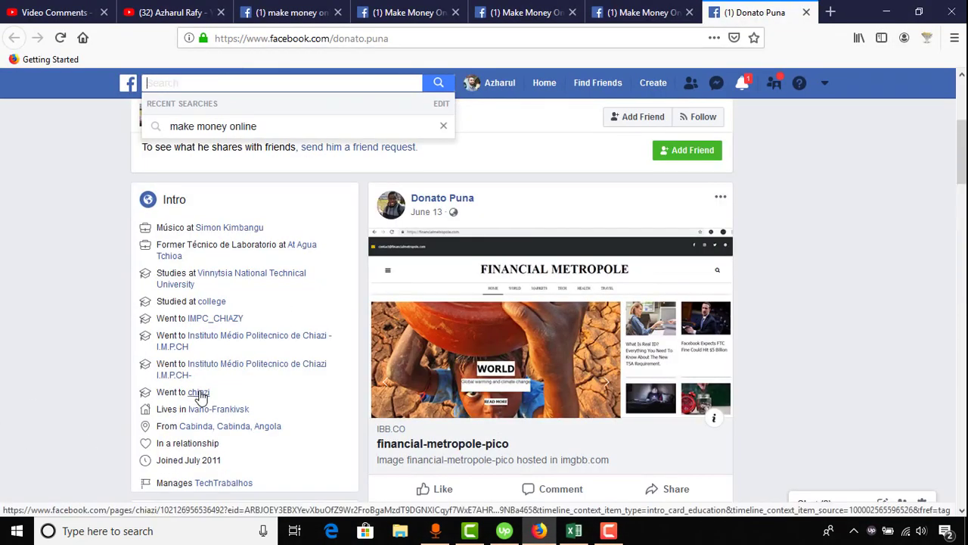
drag(292, 429, 180, 429)
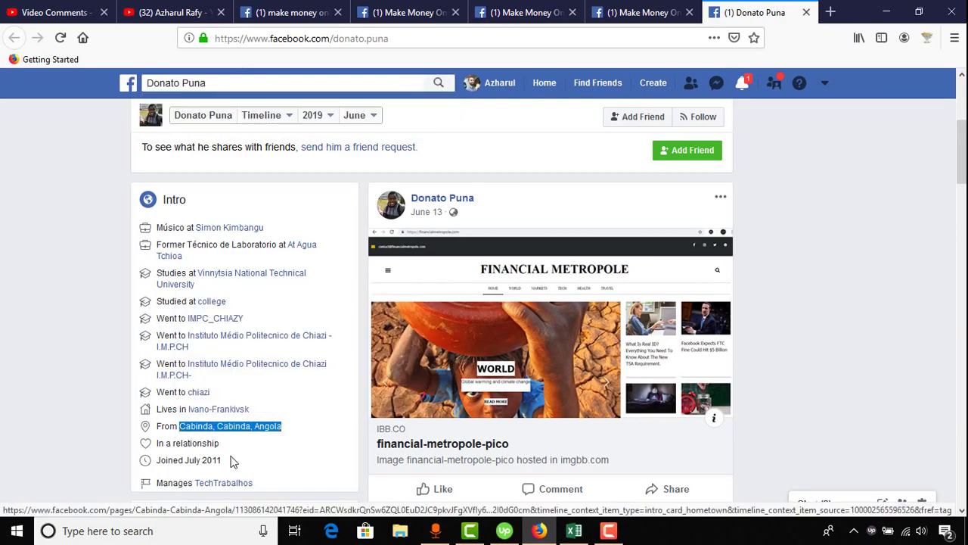
click(574, 530)
click(252, 187)
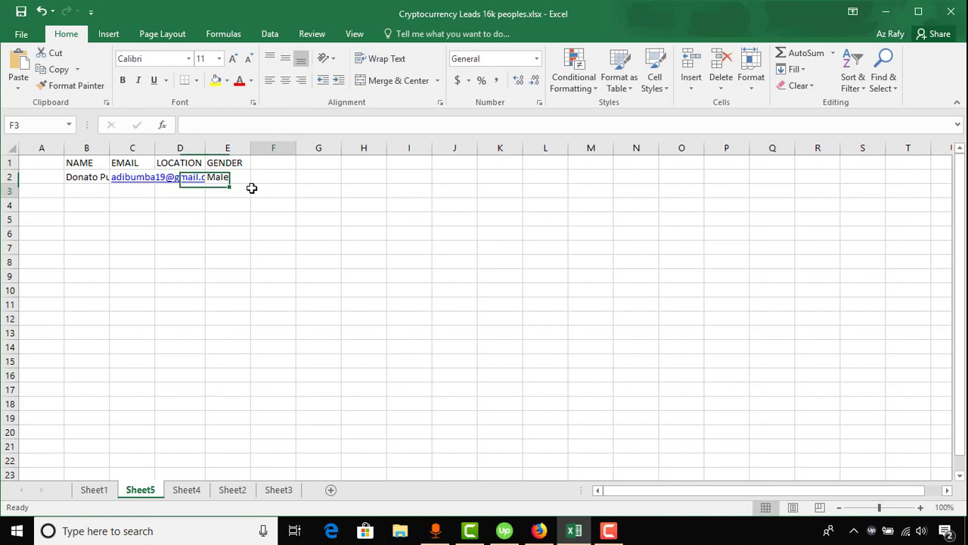
click(195, 178)
key(ctrl+v)
key(Return)
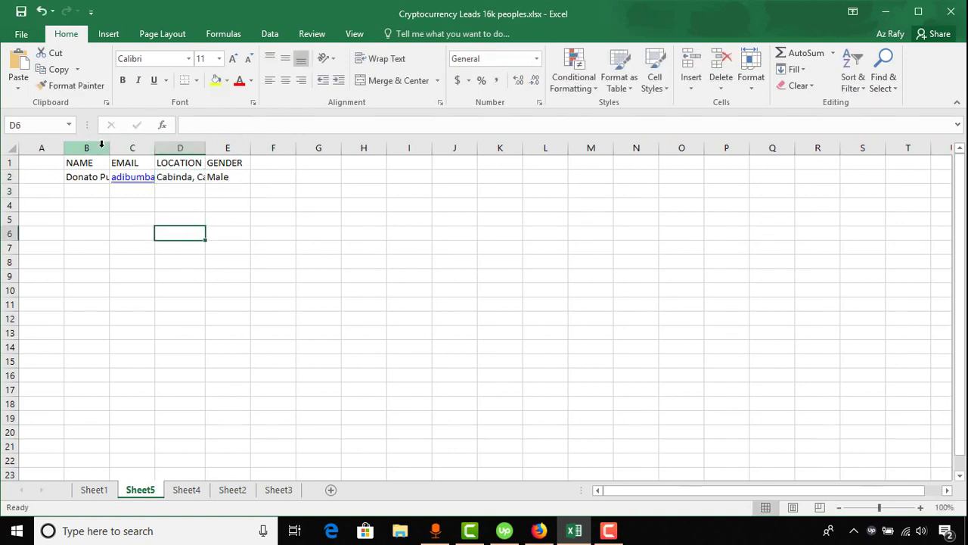
double_click(109, 148)
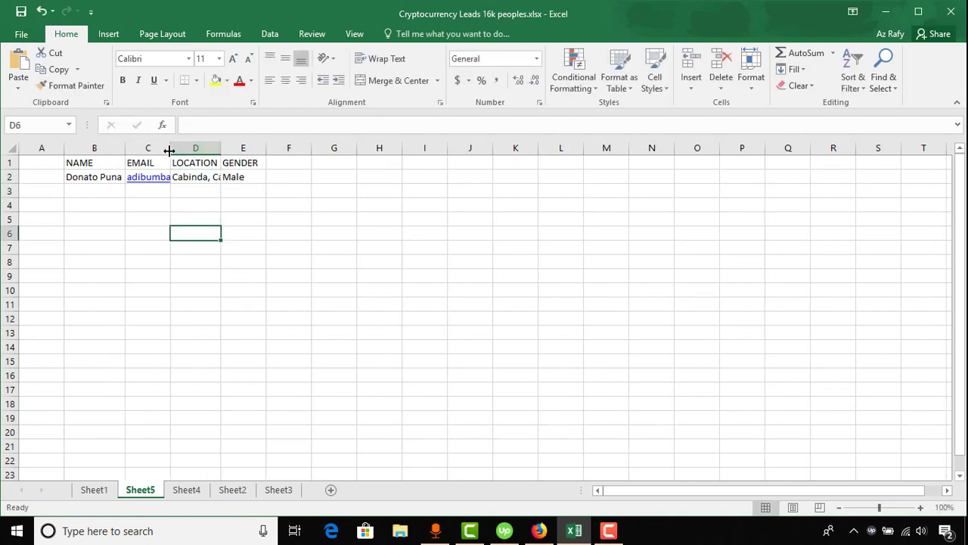
double_click(169, 147)
double_click(291, 147)
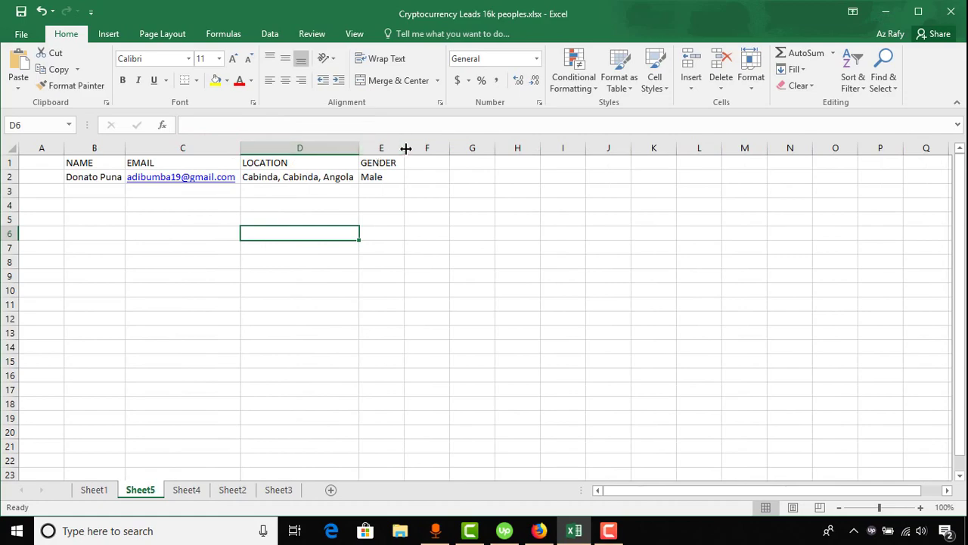
- Switch to Sheet1 and browse the lead list around row 13,500
click(95, 491)
scroll(249, 398, down, 9)
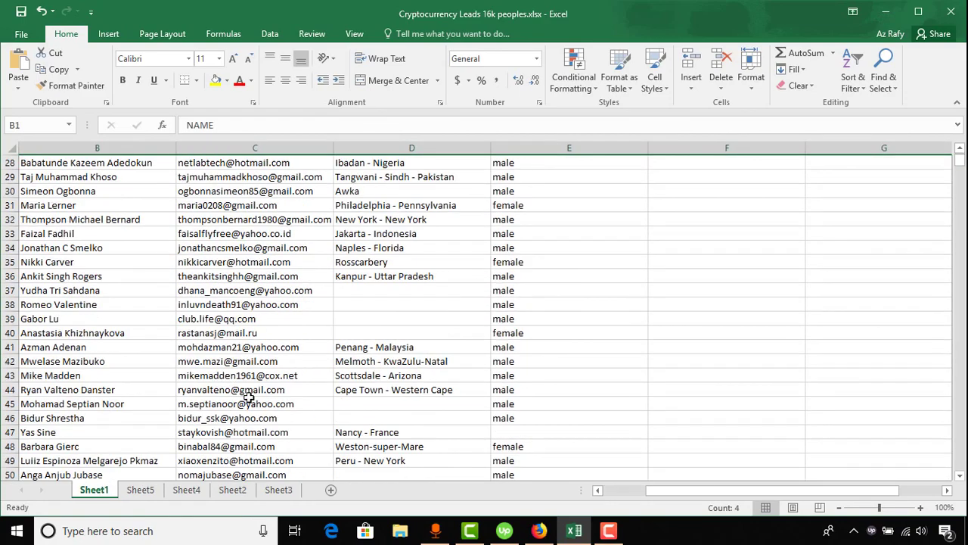
scroll(249, 398, down, 9)
scroll(275, 401, down, 2)
scroll(670, 320, down, 6)
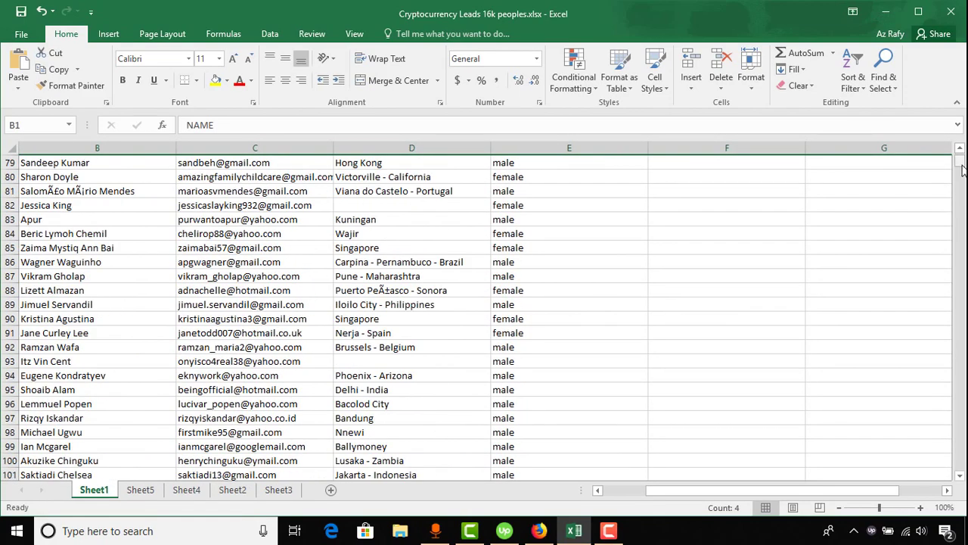
drag(962, 171, 898, 416)
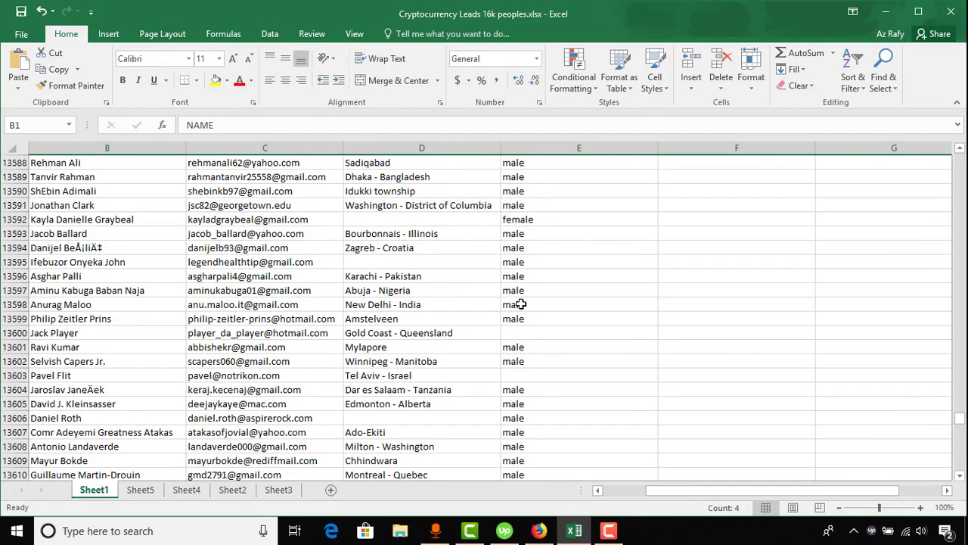
scroll(520, 304, up, 5)
scroll(329, 277, up, 2)
scroll(605, 237, up, 7)
scroll(557, 256, up, 1)
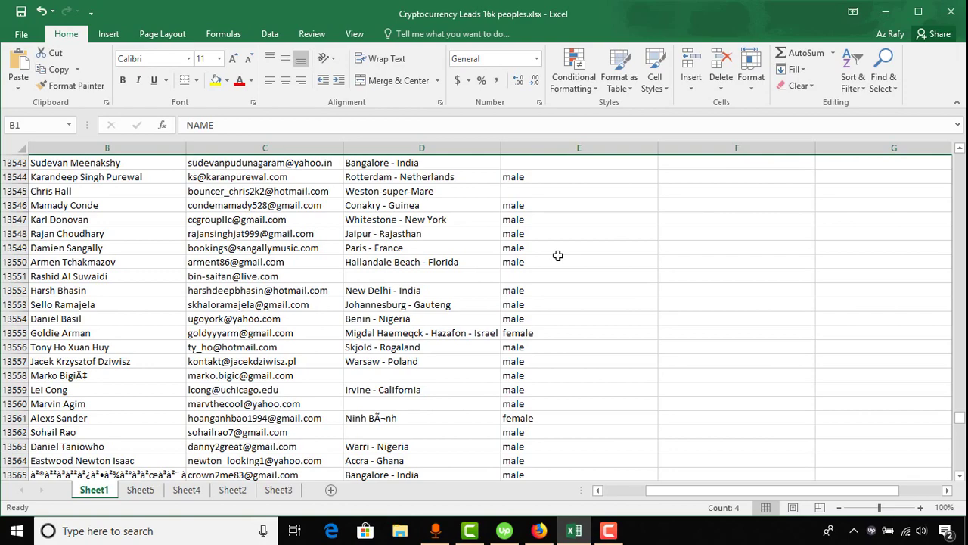
scroll(557, 256, up, 4)
scroll(557, 255, up, 3)
scroll(557, 256, up, 4)
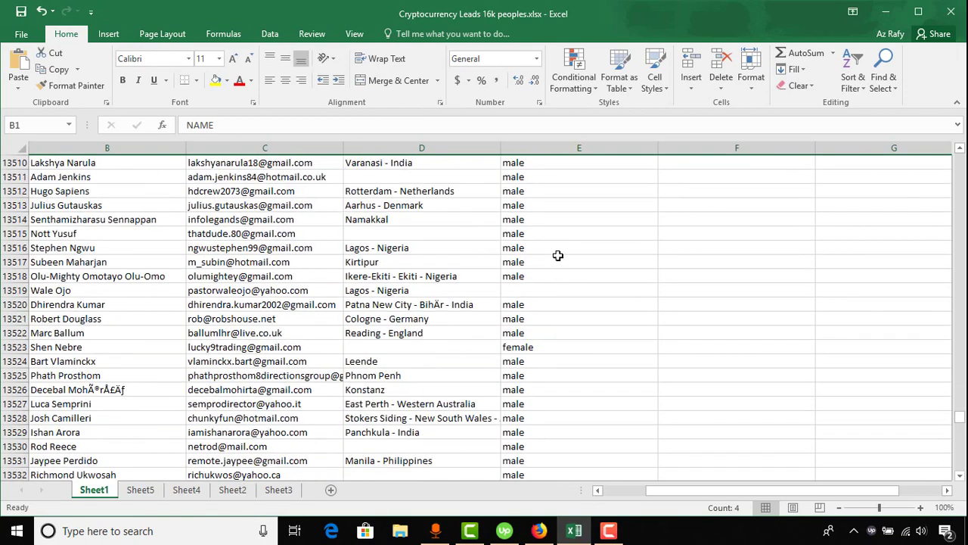
scroll(558, 256, up, 5)
scroll(557, 255, up, 5)
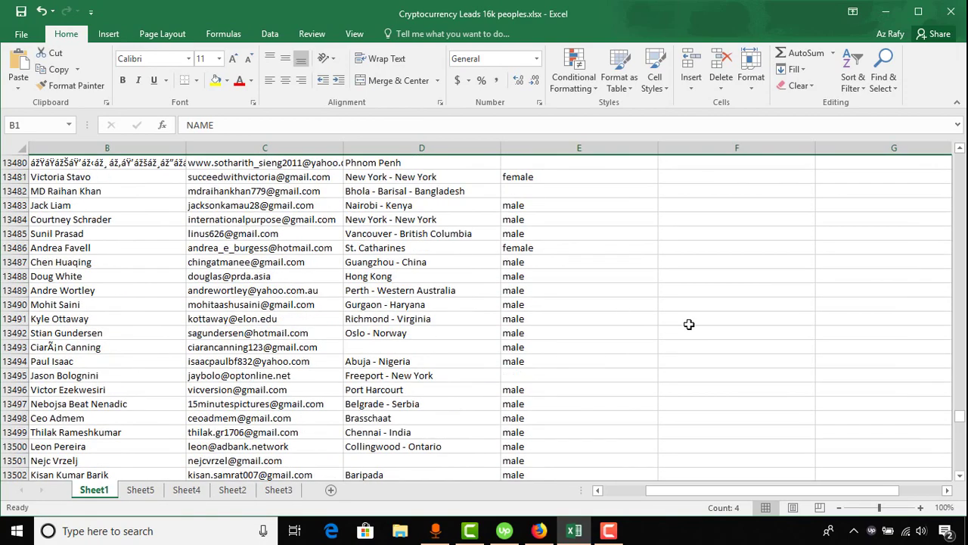